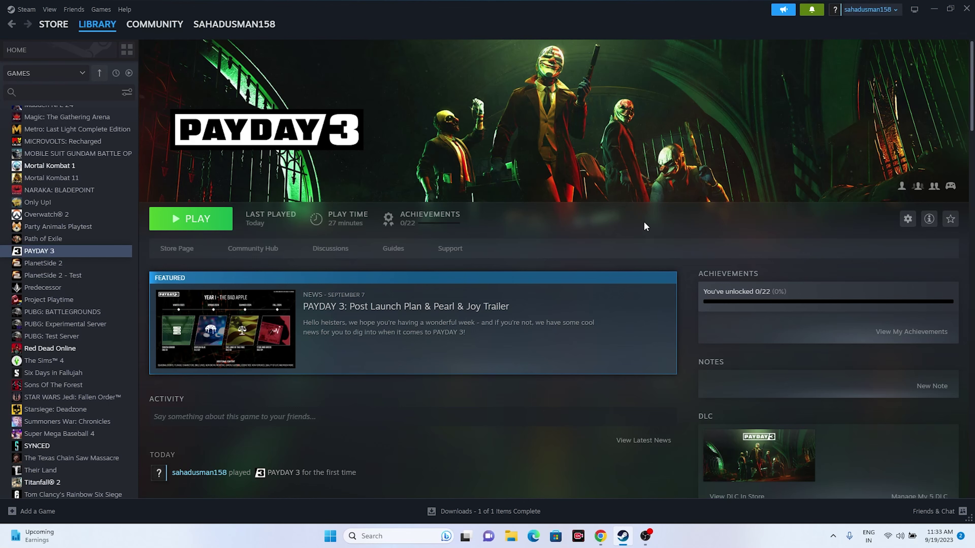
Review PAYDAY 3's store page for its release date and editions, and return to the game's library page
click(189, 249)
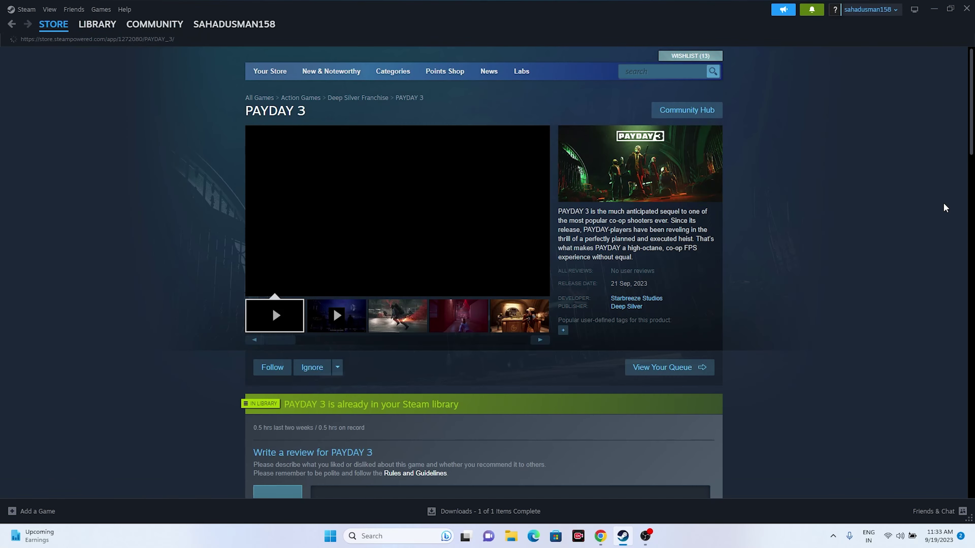
scroll(943, 202, down, 5)
scroll(944, 205, up, 3)
scroll(944, 205, down, 10)
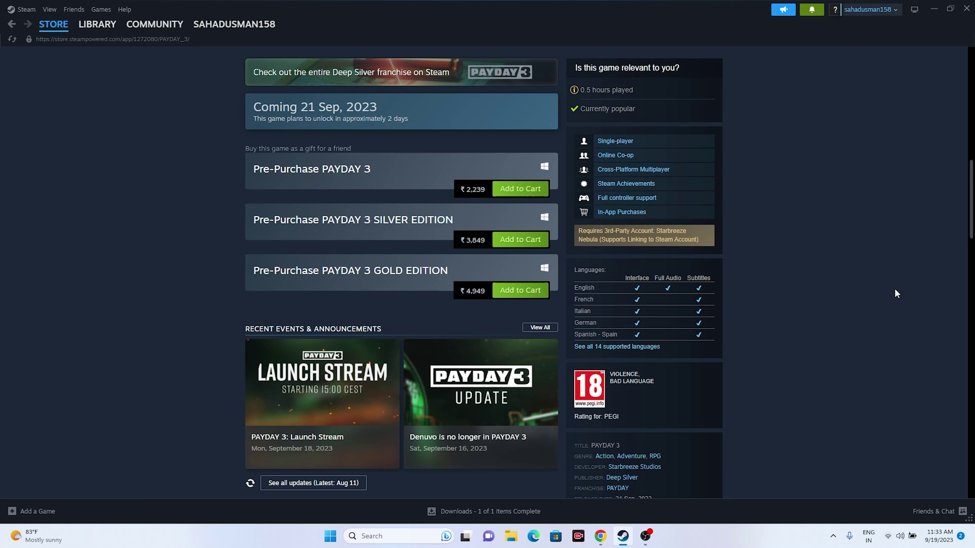
scroll(895, 288, up, 8)
click(99, 25)
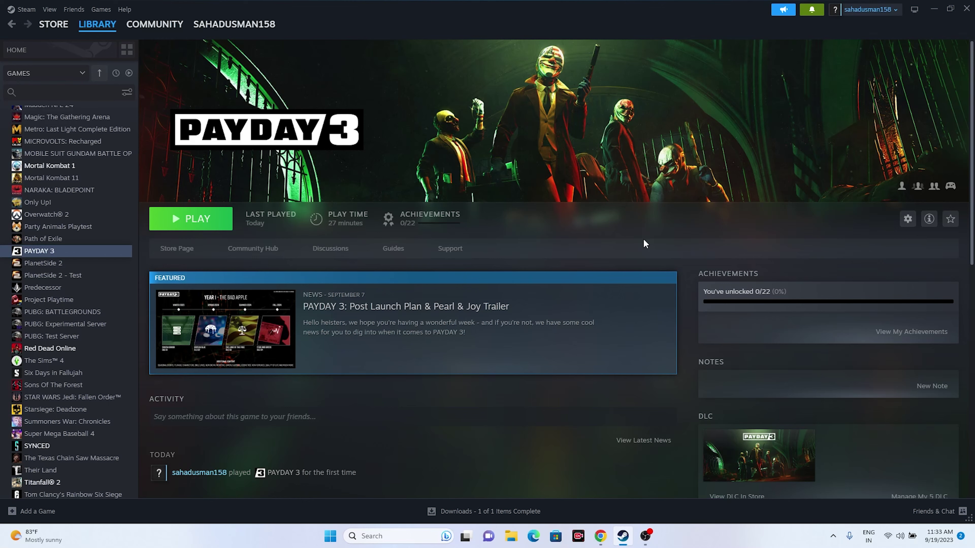
Show the computer's power options, including Restart, and dismiss them without choosing one
click(327, 537)
click(613, 501)
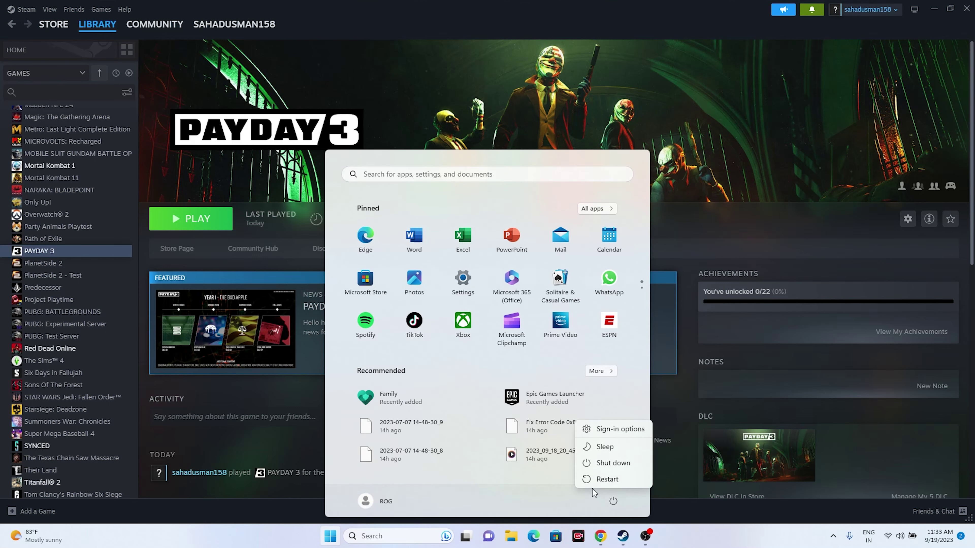
click(675, 543)
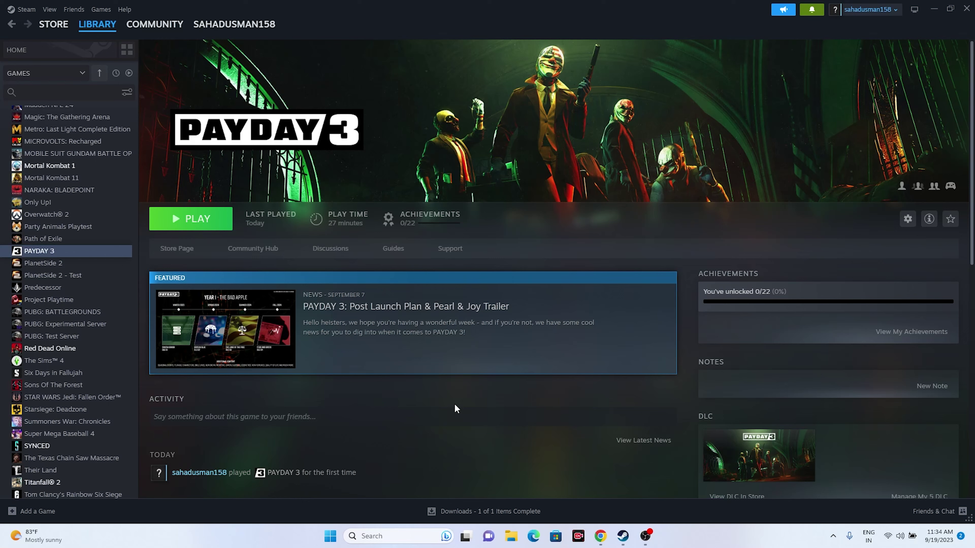
Browse PAYDAY 3's installed files from its properties and maximize the game's folder window
right_click(43, 254)
click(70, 331)
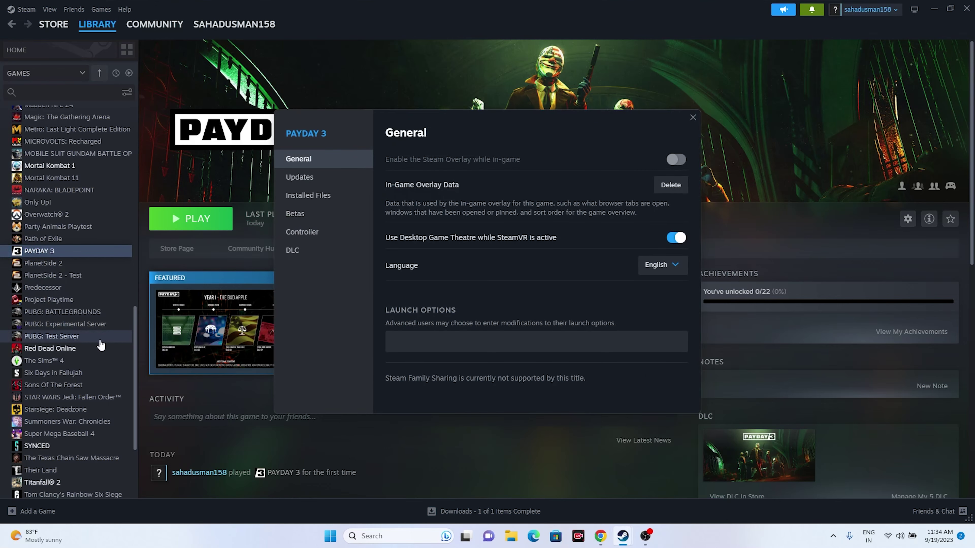
click(336, 198)
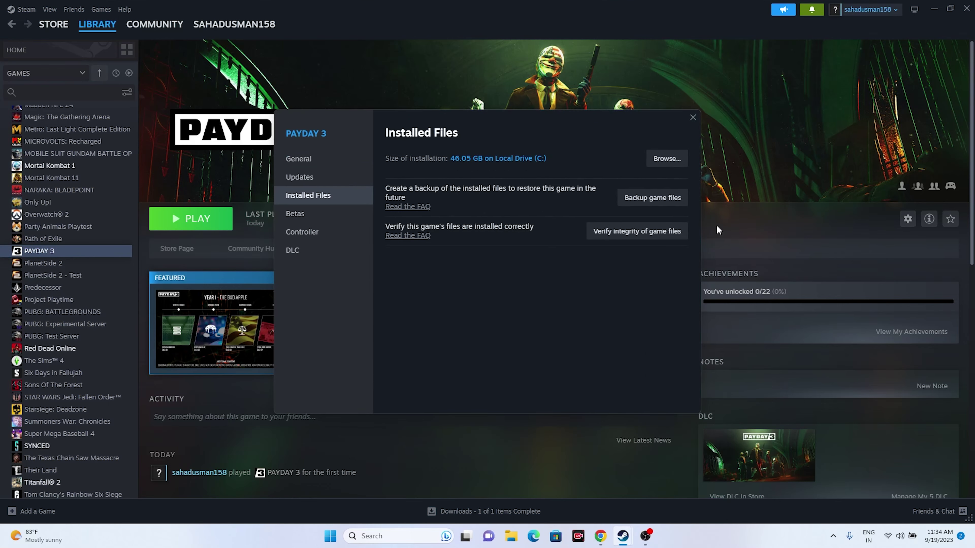
click(674, 160)
click(940, 10)
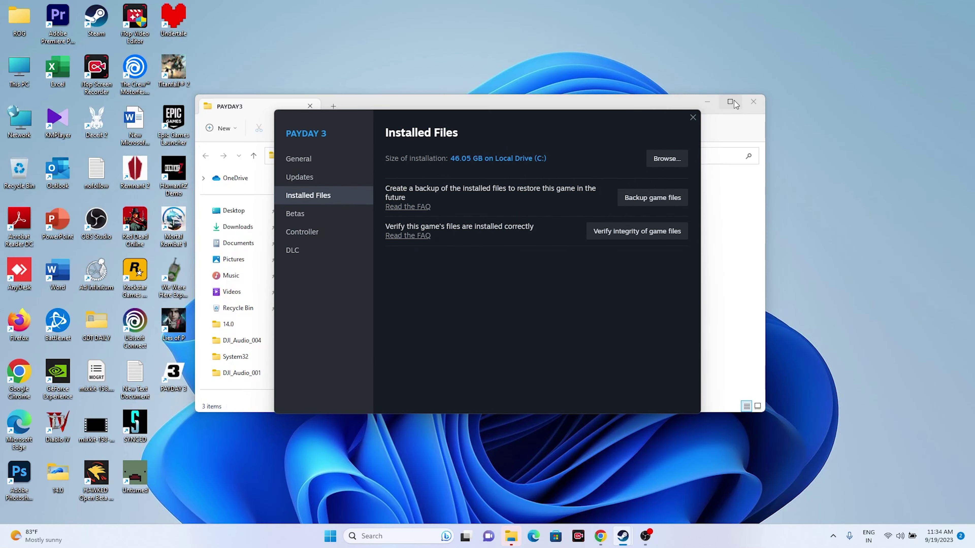
click(732, 100)
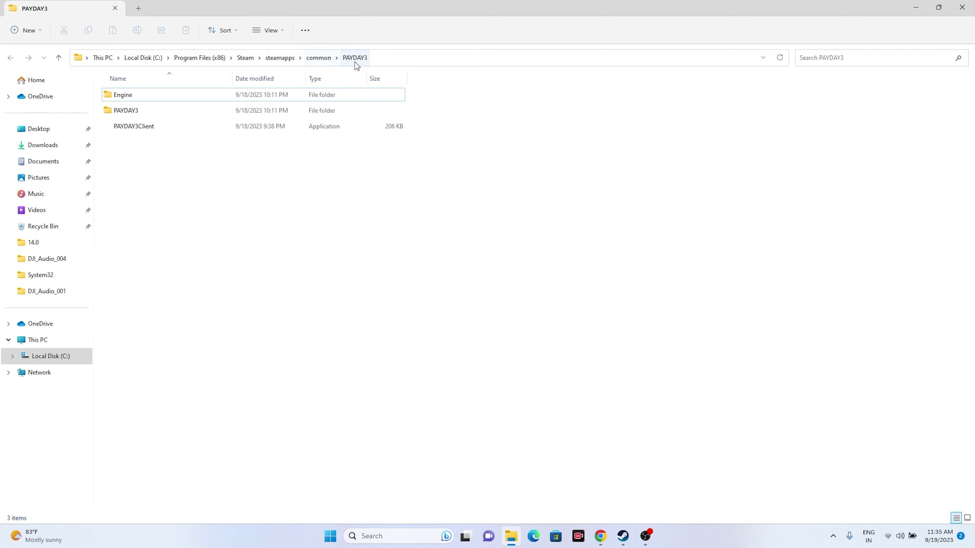
Look through the game's PAYDAY3 Binaries and Engine folders, return to the installation folder and select PAYDAY3Client
double_click(138, 111)
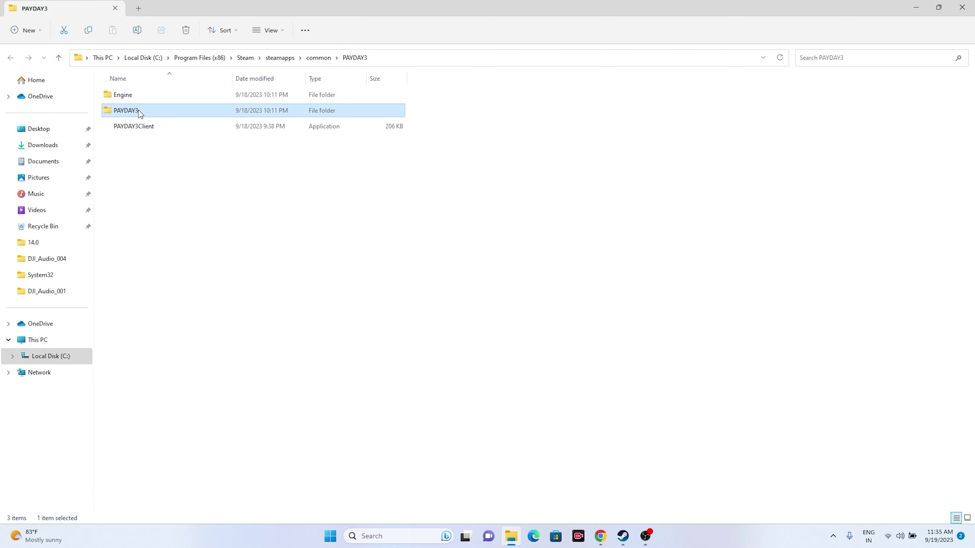
double_click(127, 96)
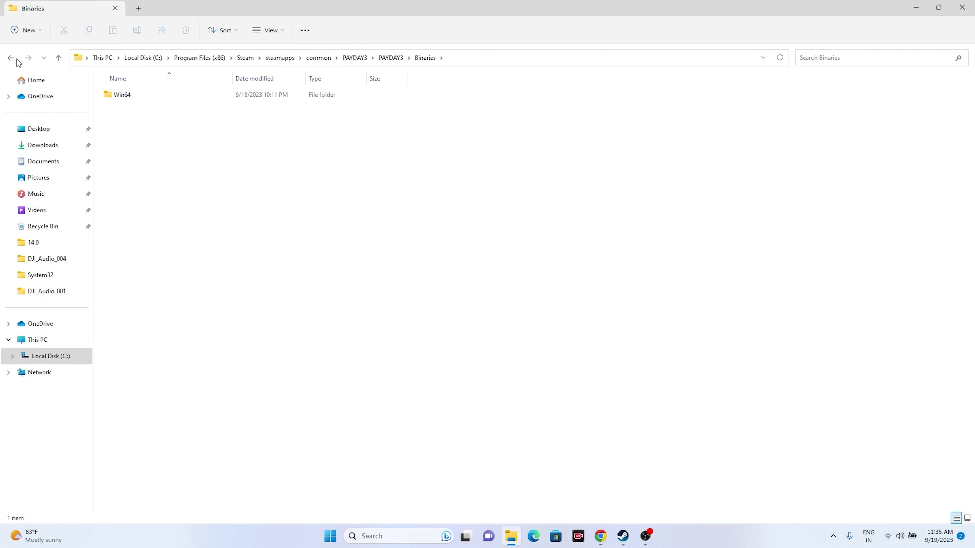
click(10, 57)
click(10, 58)
double_click(140, 94)
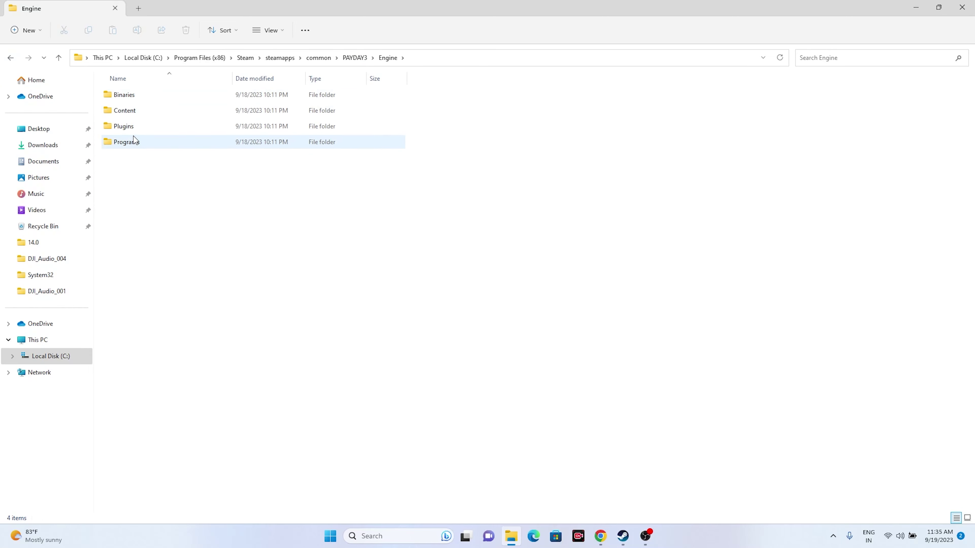
click(10, 58)
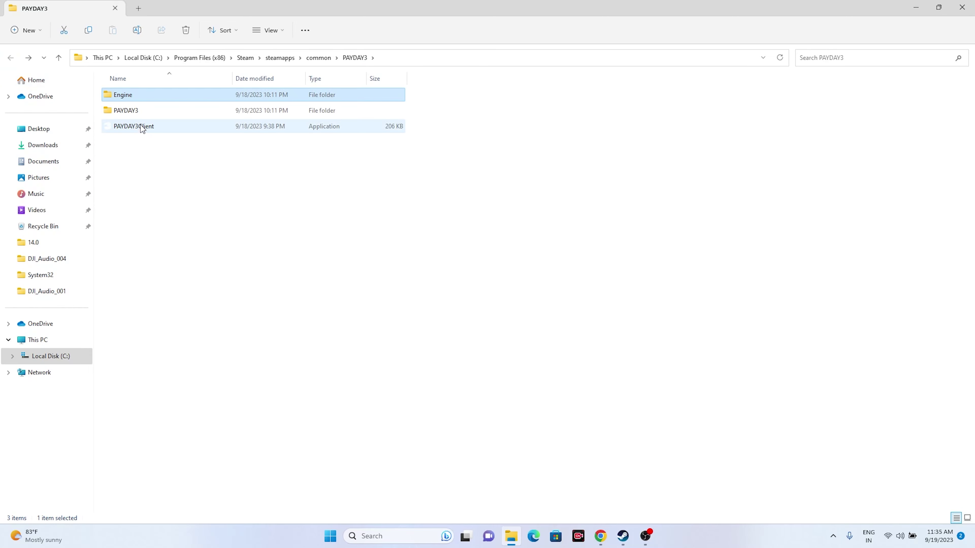
click(303, 127)
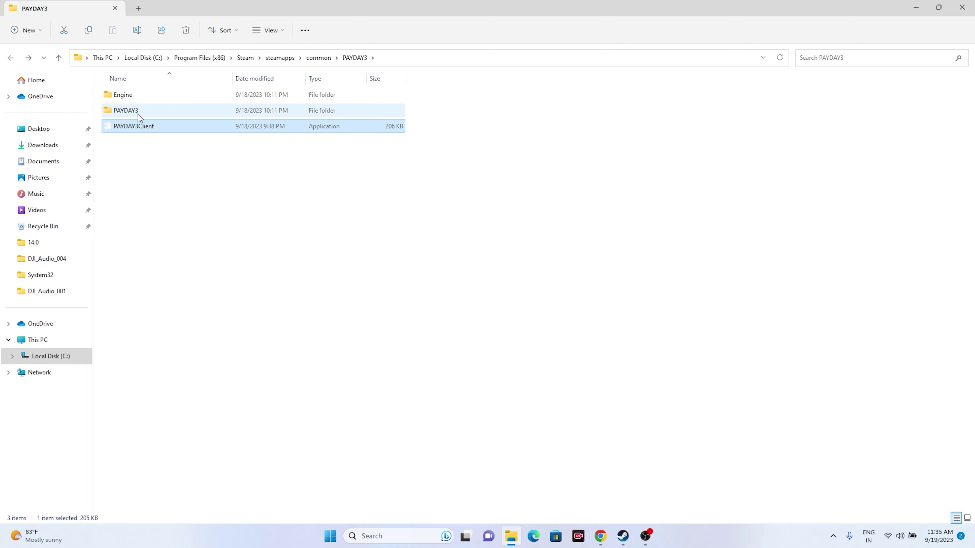
Go to the game's PAYDAY3\Binaries\Win64 folder and select PAYDAY3Client-Win64-Shipping
double_click(138, 113)
double_click(137, 97)
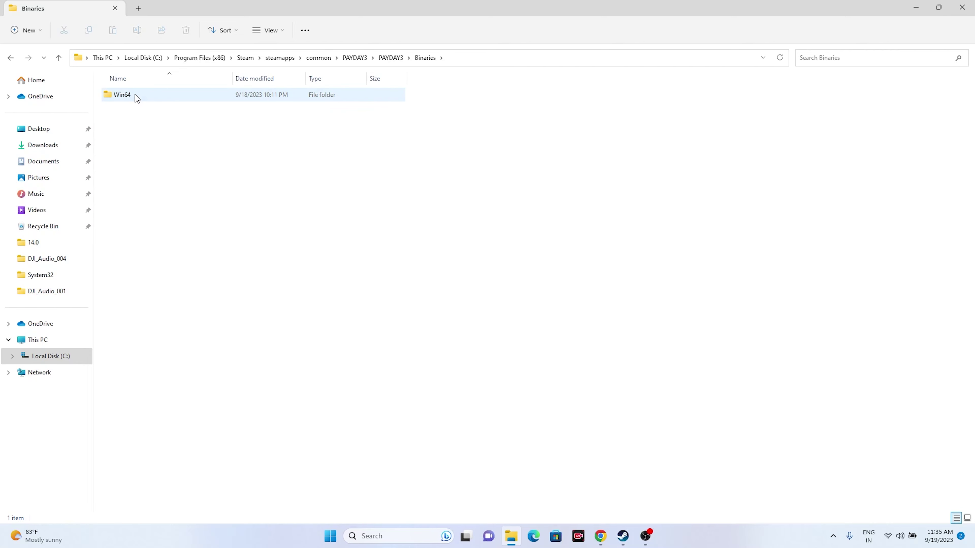
double_click(135, 94)
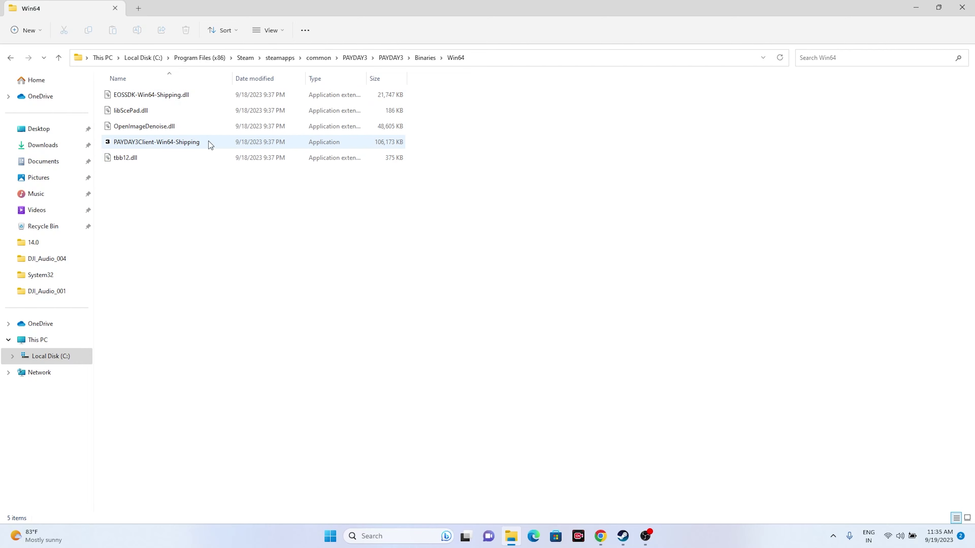
click(366, 147)
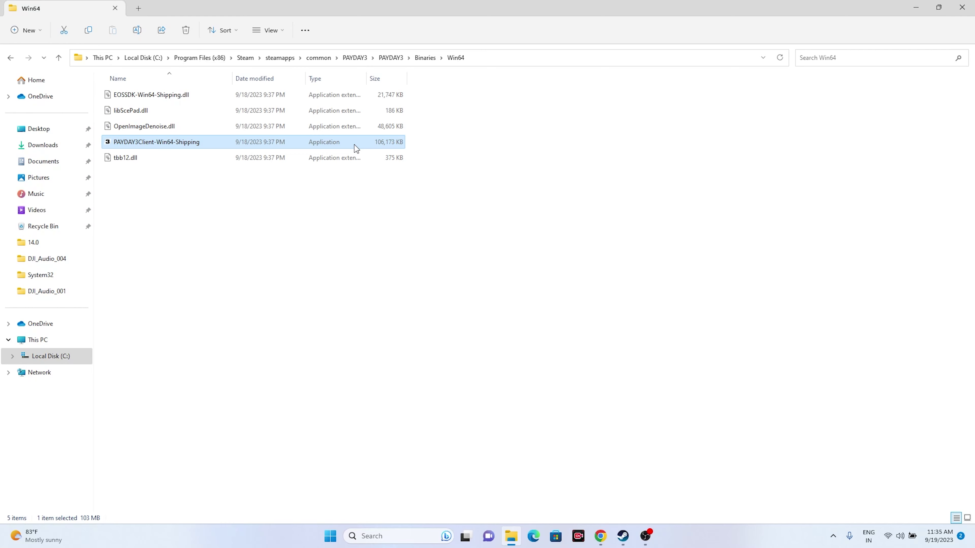
Set PAYDAY3Client-Win64-Shipping to run as an administrator in its compatibility properties and save the change
right_click(313, 143)
click(357, 297)
click(391, 284)
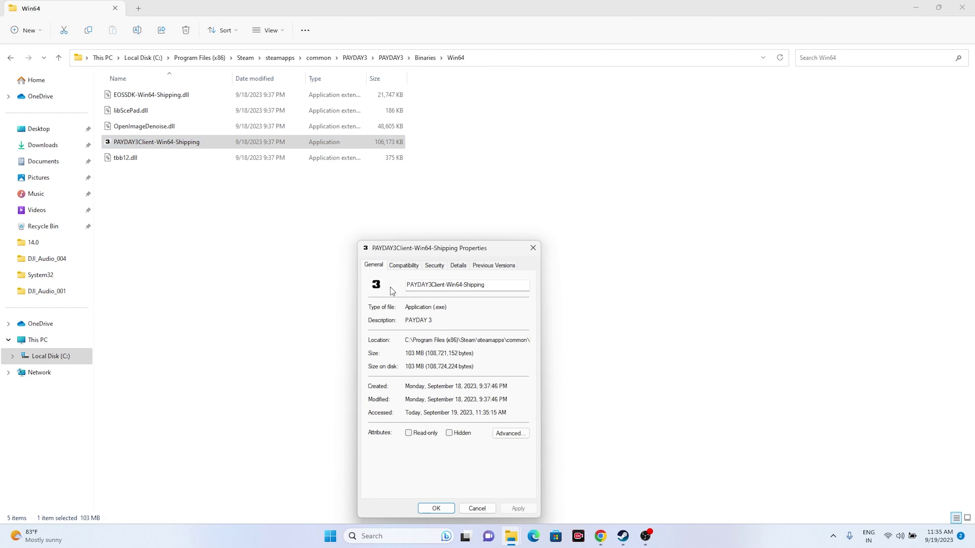
click(398, 267)
drag(425, 249, 510, 84)
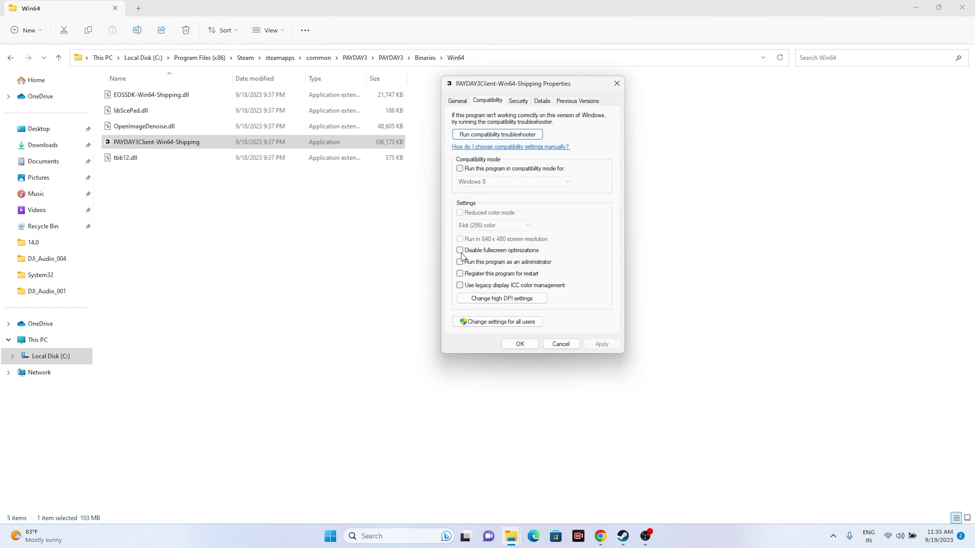
click(459, 262)
click(601, 344)
click(519, 344)
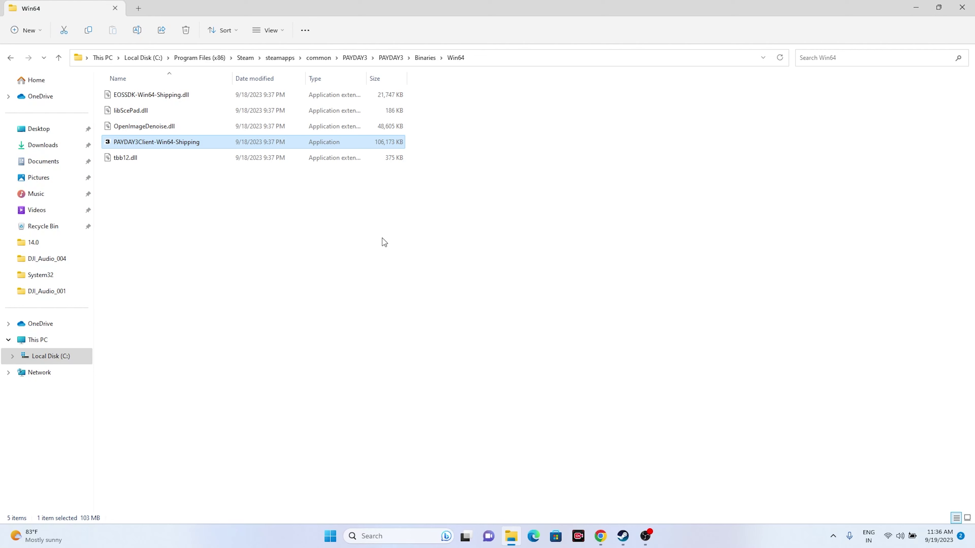
Reopen the compatibility properties of PAYDAY3Client-Win64-Shipping and enable running the program in compatibility mode
right_click(377, 142)
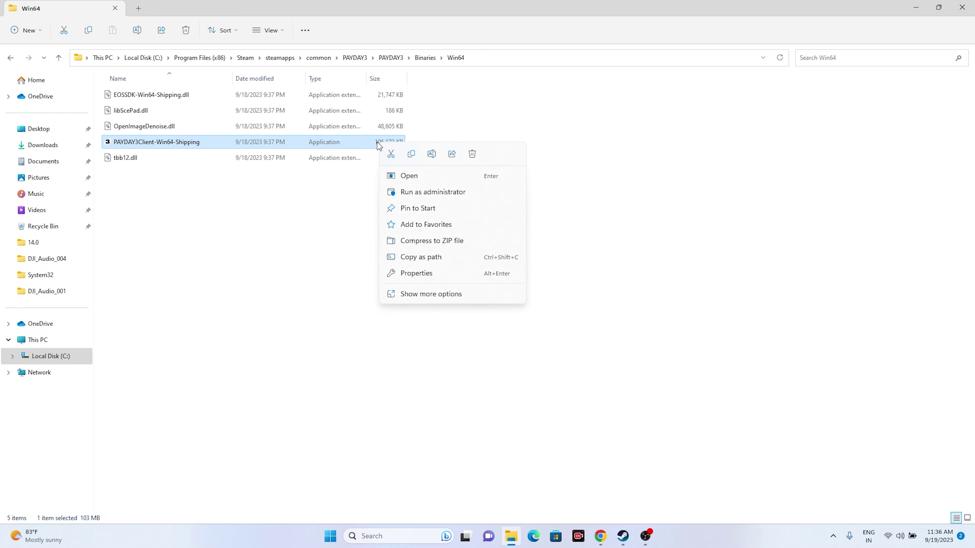
click(399, 292)
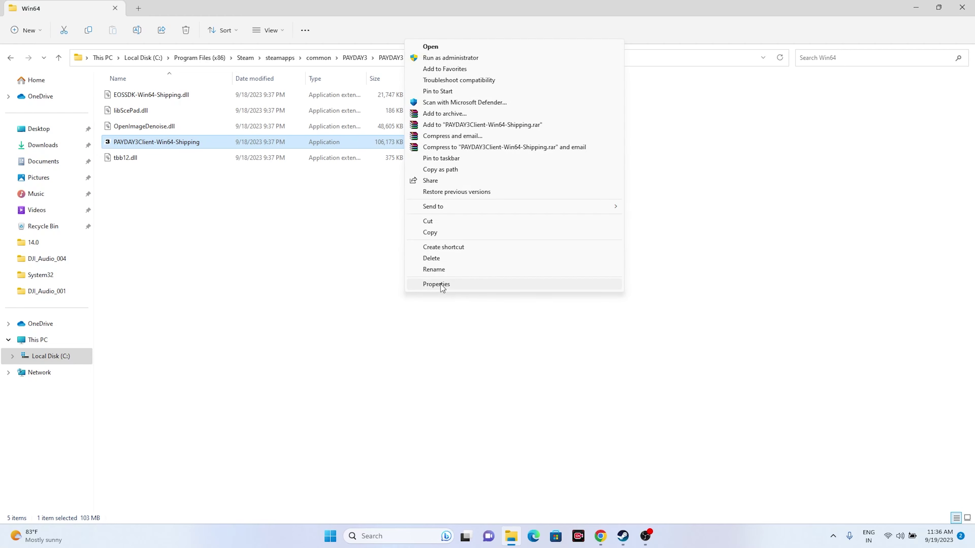
click(442, 285)
click(454, 266)
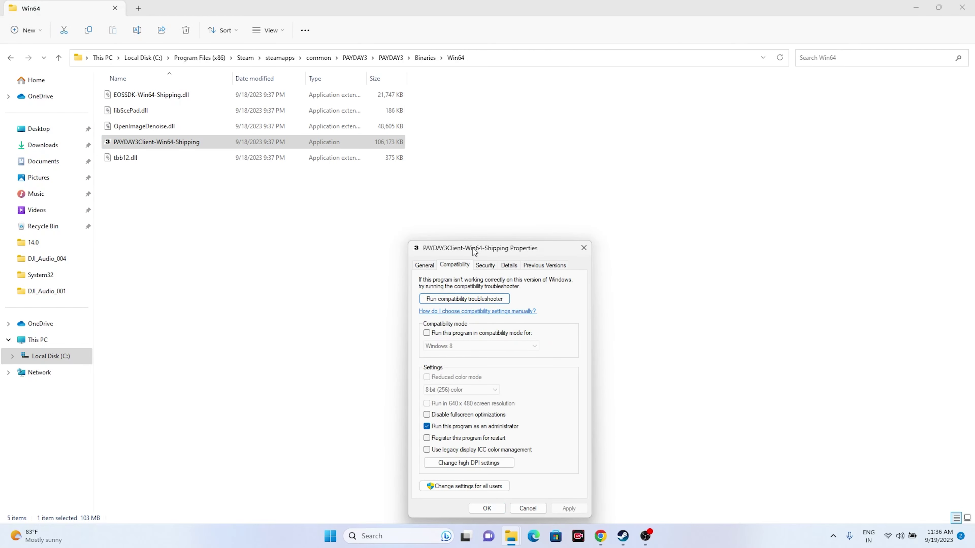
drag(473, 248, 501, 90)
click(456, 176)
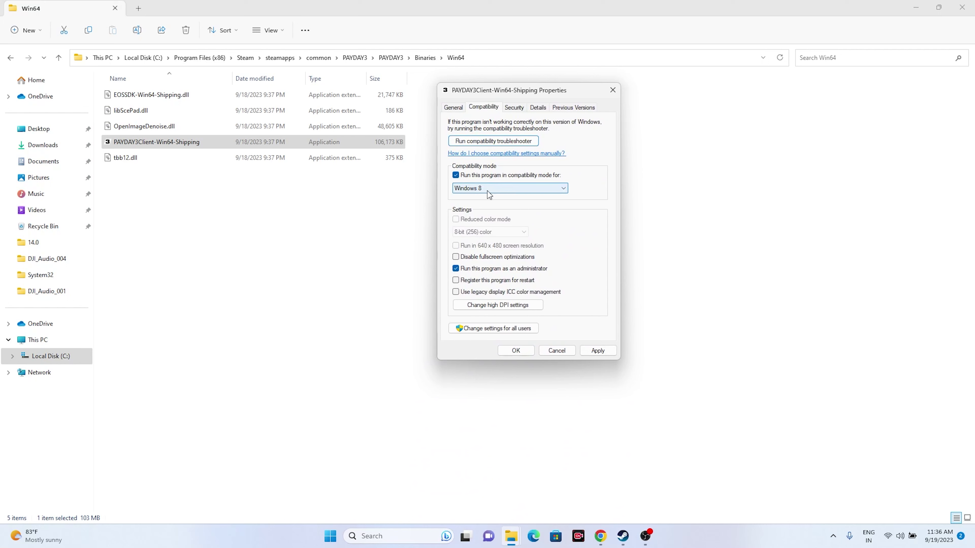
Set the executable's compatibility mode to Windows 7 and apply it
click(495, 189)
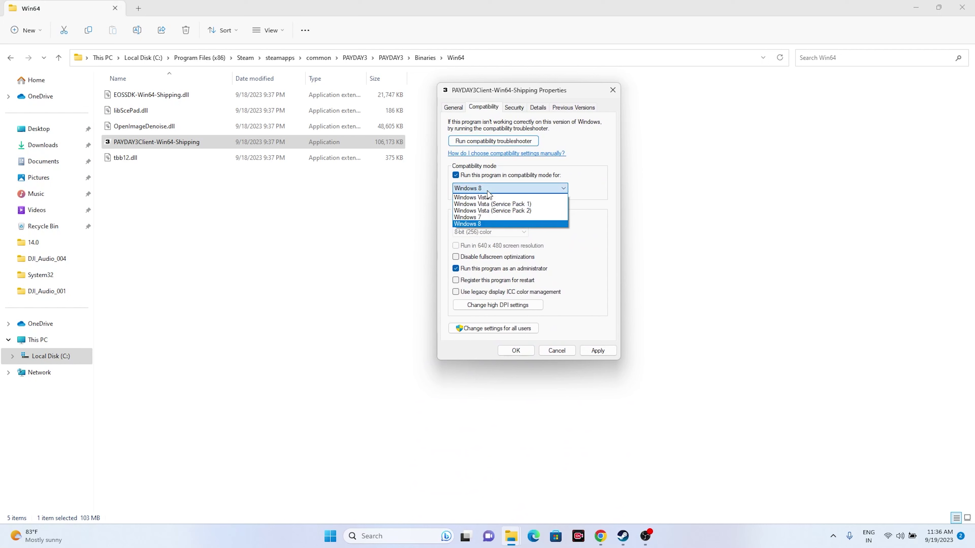
click(479, 218)
click(597, 350)
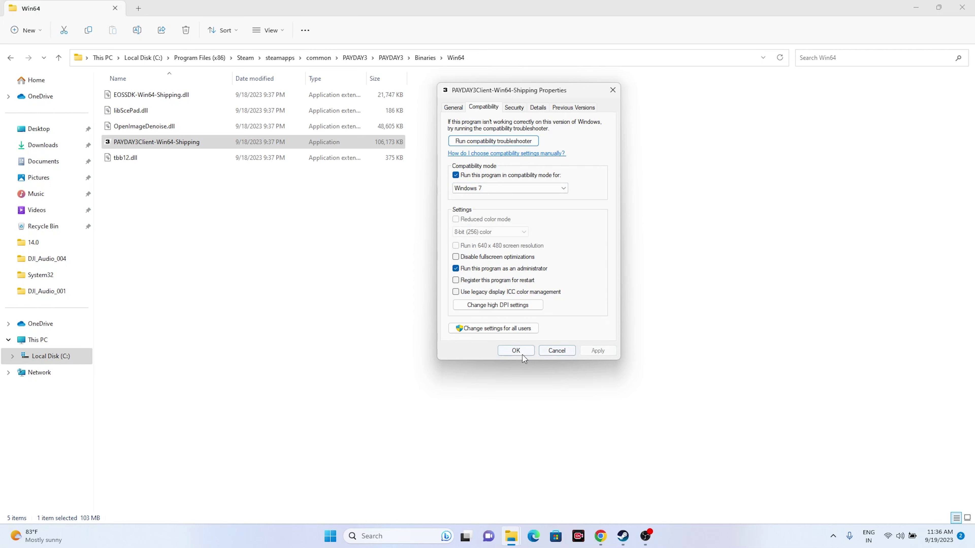
Set the executable's compatibility mode to Windows 8, apply it and close the file's properties
click(481, 188)
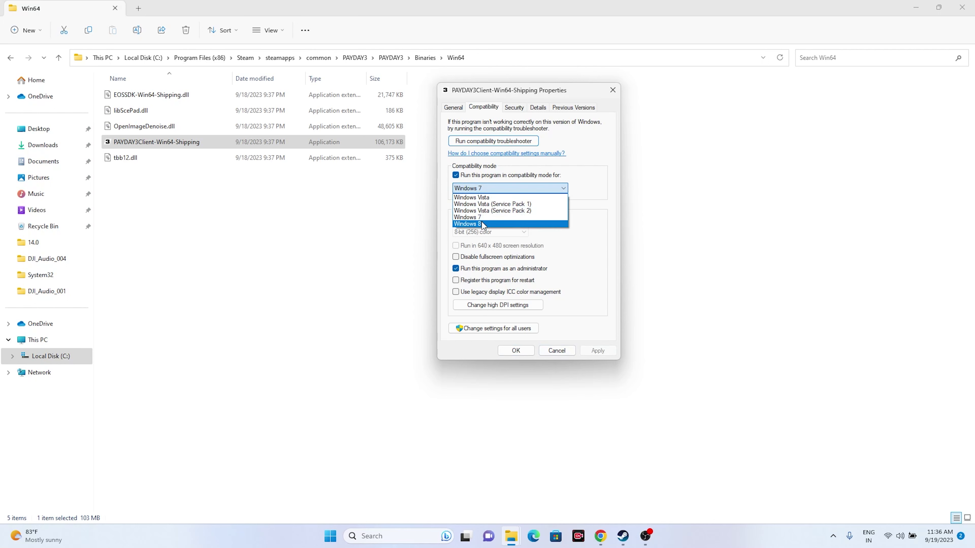
click(483, 224)
click(598, 350)
click(524, 355)
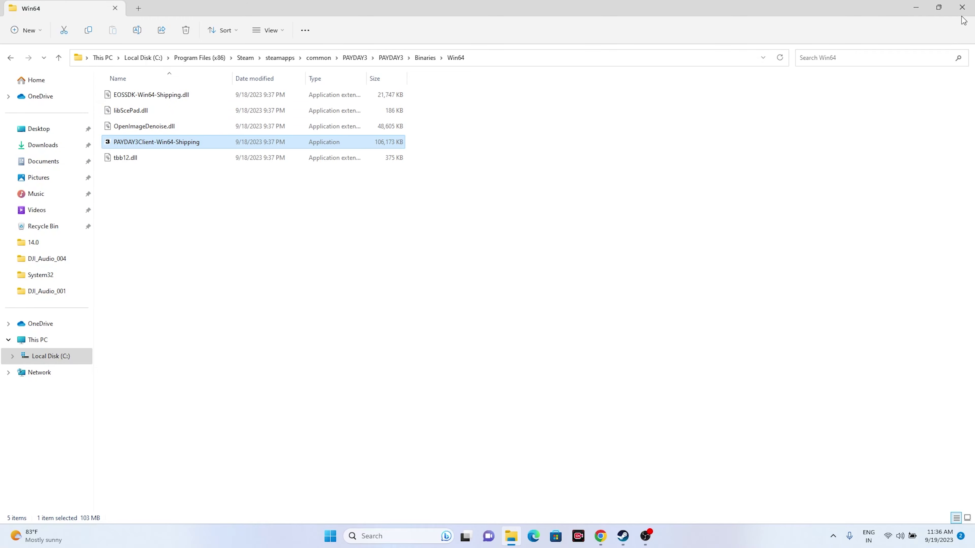
Close the Win64 folder window and PAYDAY 3's properties, and bring back the Steam library
click(961, 9)
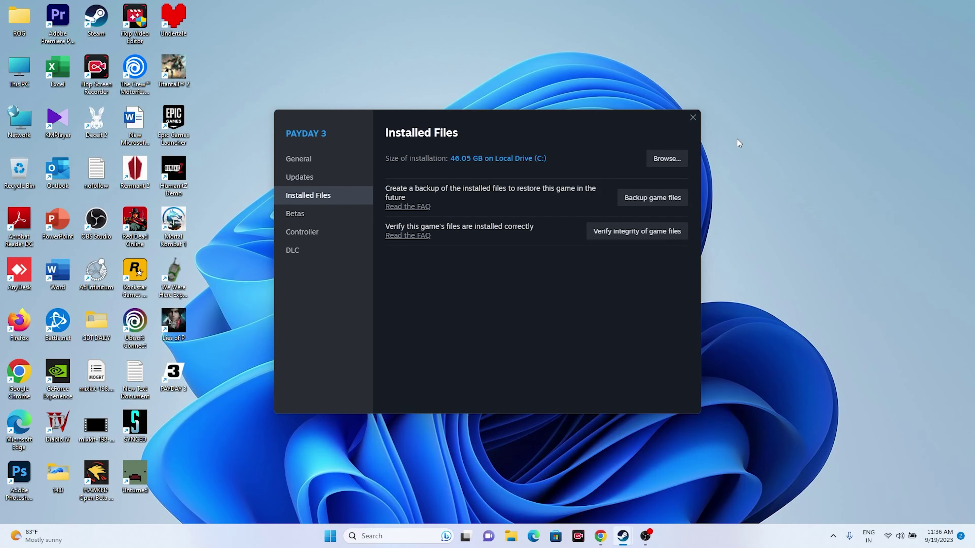
click(693, 118)
click(623, 536)
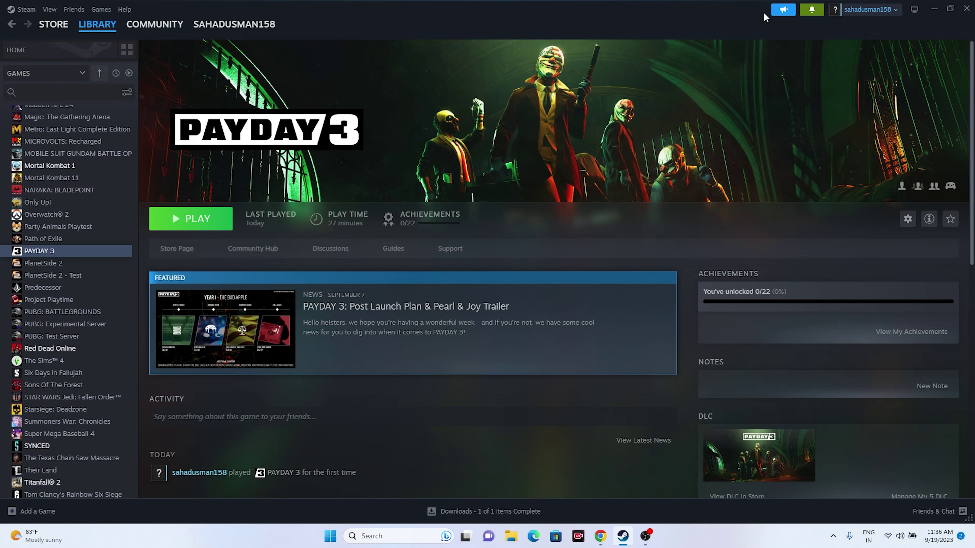
Minimize Steam, check the automatic time and time zone options in Windows Settings, and return to Time & language
click(933, 9)
click(400, 536)
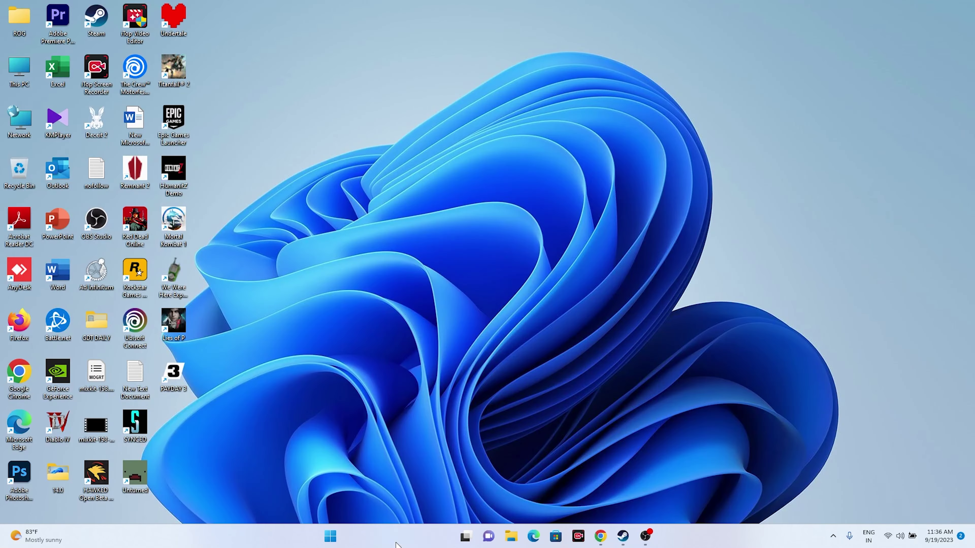
click(401, 401)
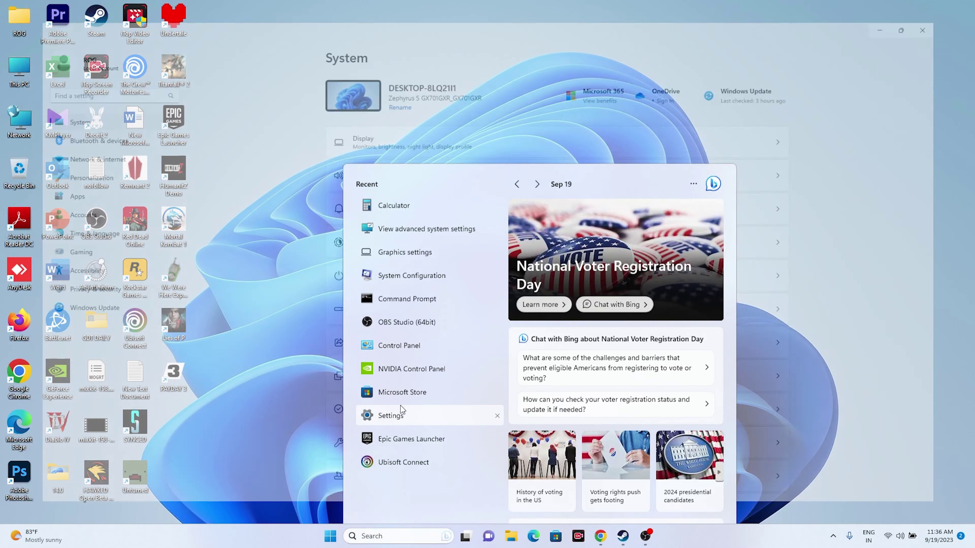
click(52, 236)
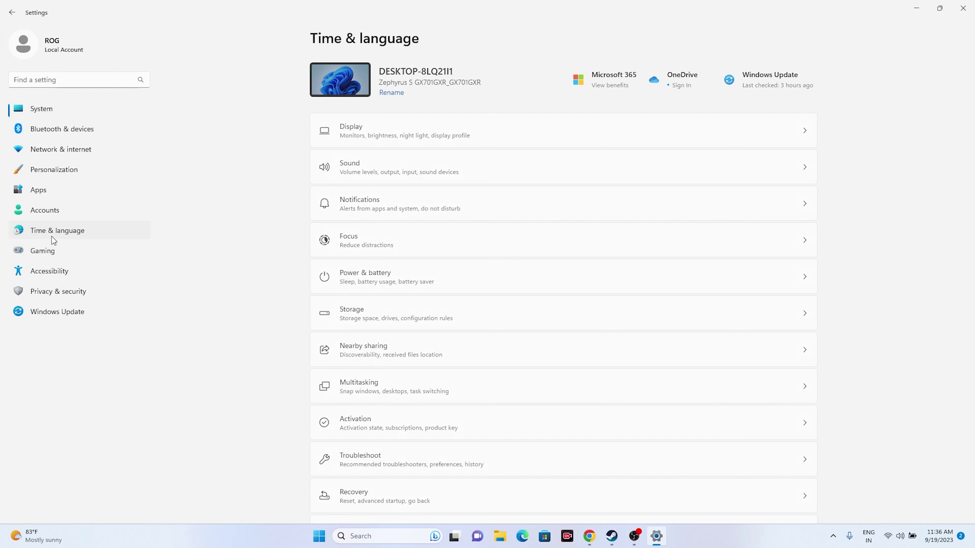
click(361, 122)
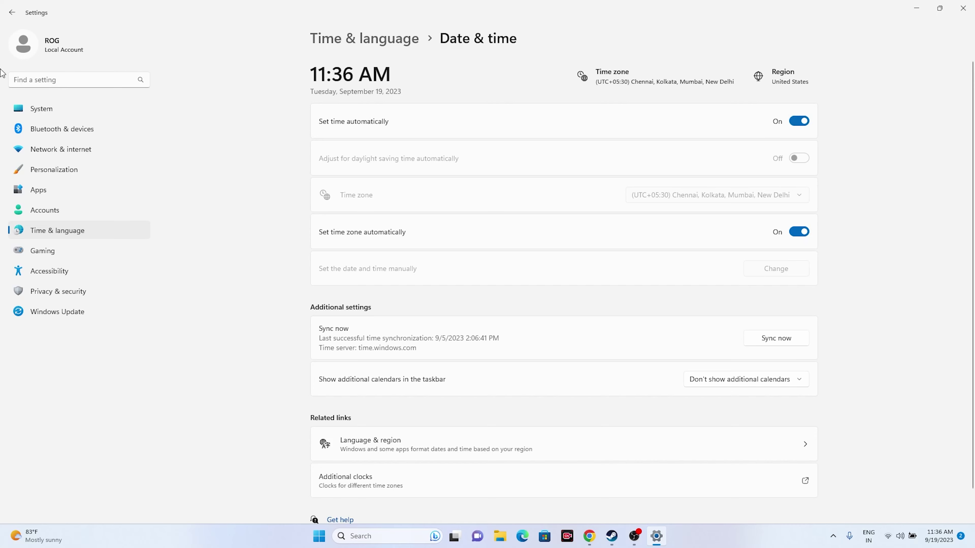
click(11, 12)
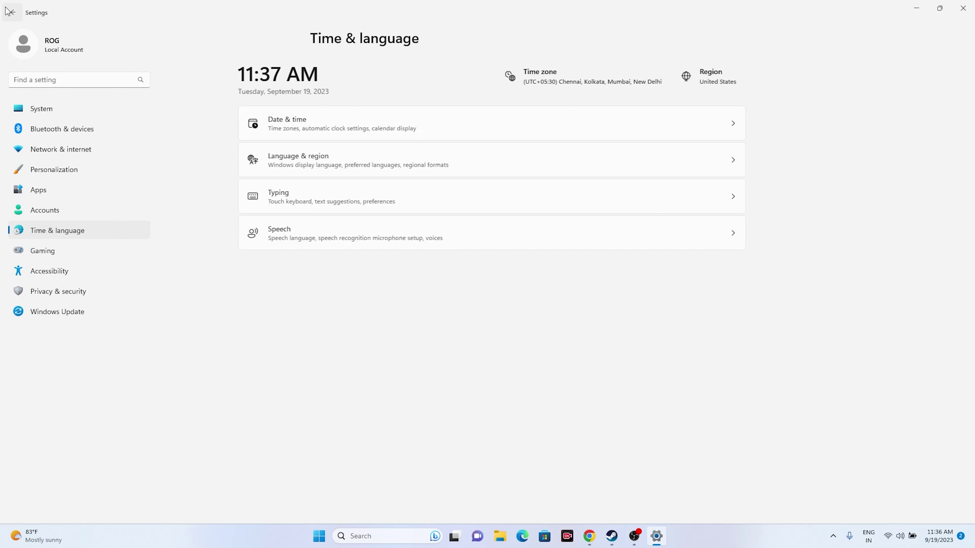
Check the country or region choices in Language & region, close Windows Settings and bring back the Steam library
click(419, 160)
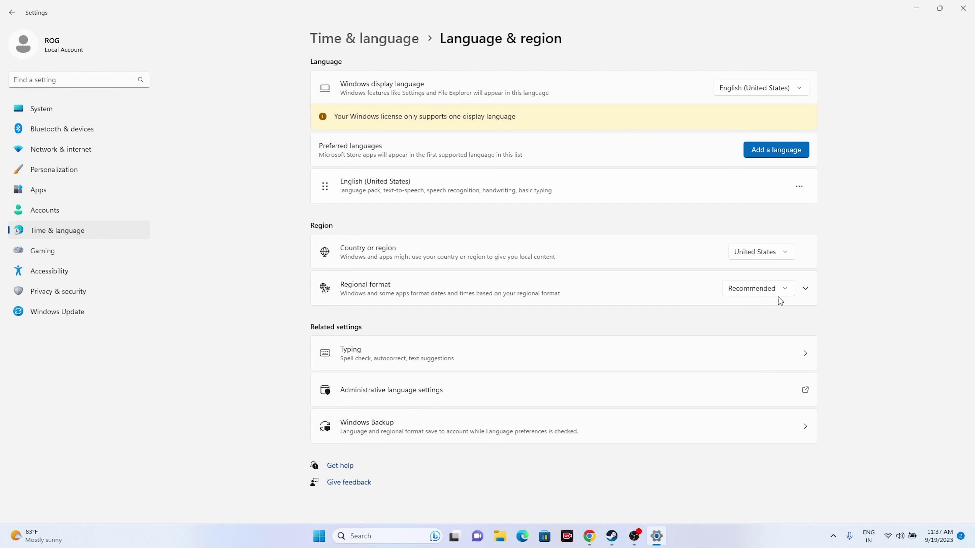
click(788, 255)
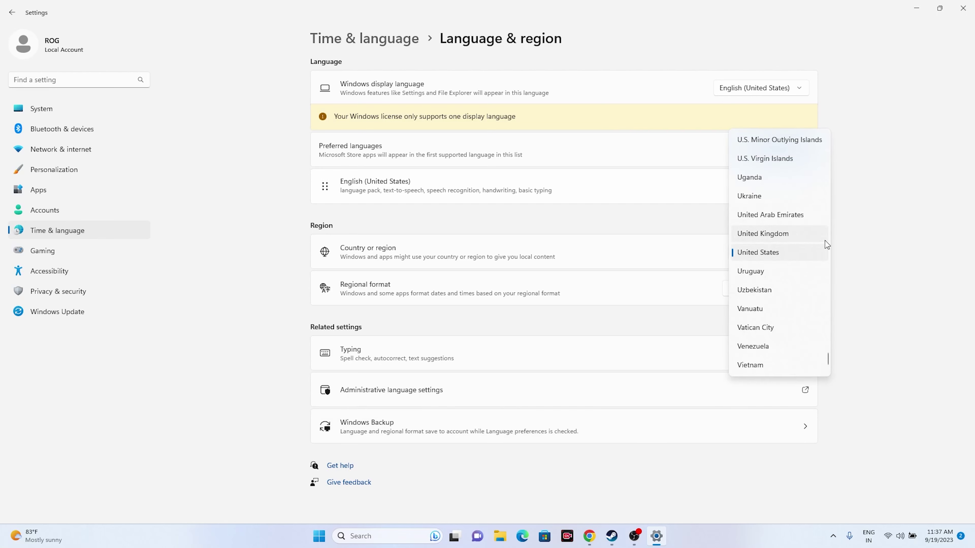
click(877, 246)
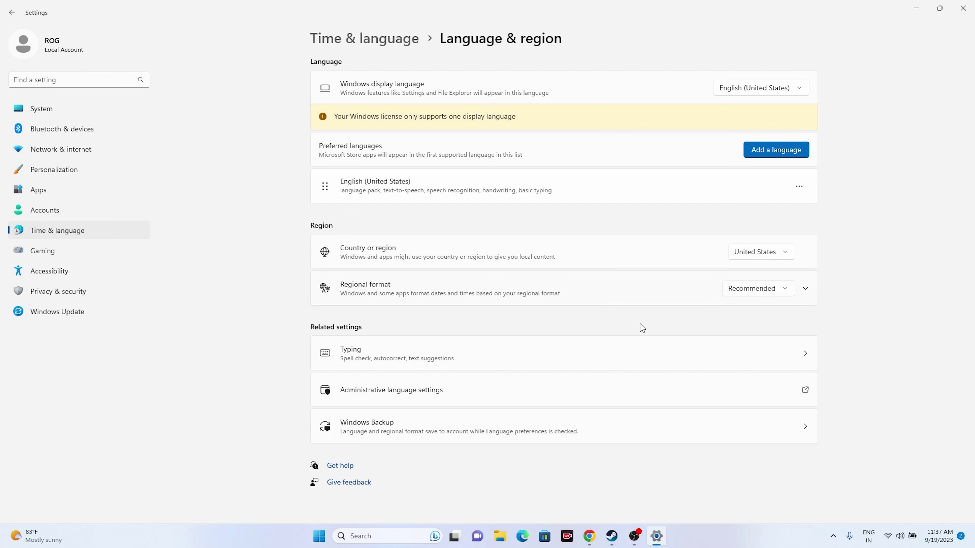
click(964, 8)
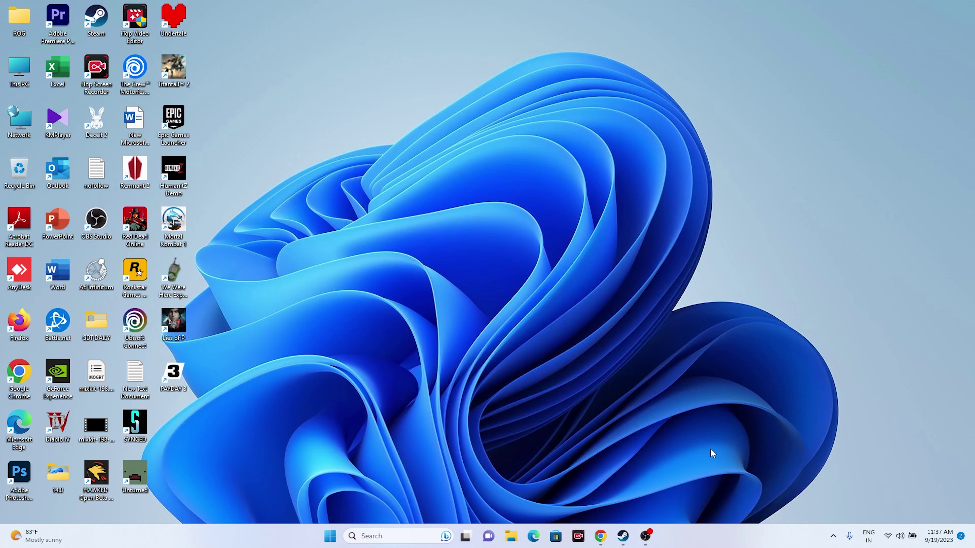
click(623, 536)
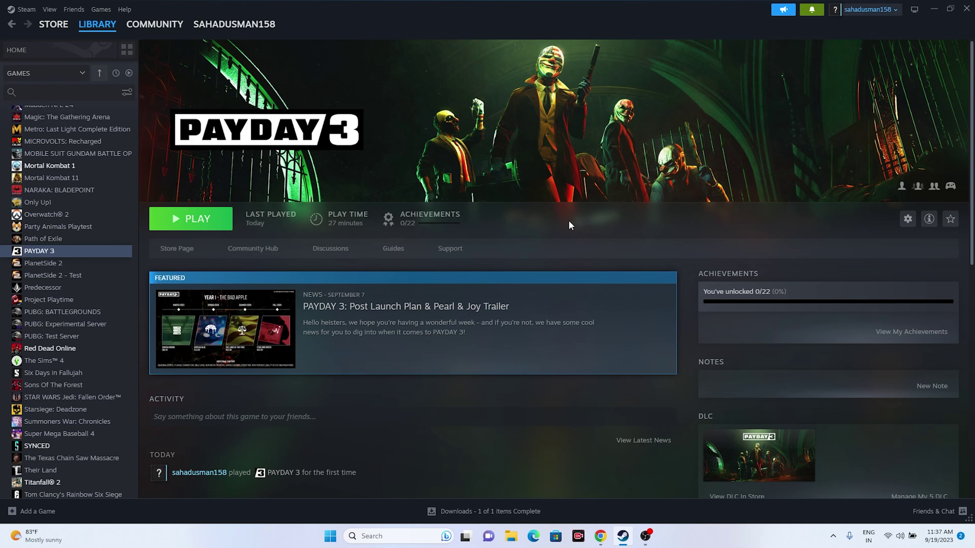
Look through the My Games folder inside Documents in File Explorer, and close the folder window
click(514, 540)
click(37, 340)
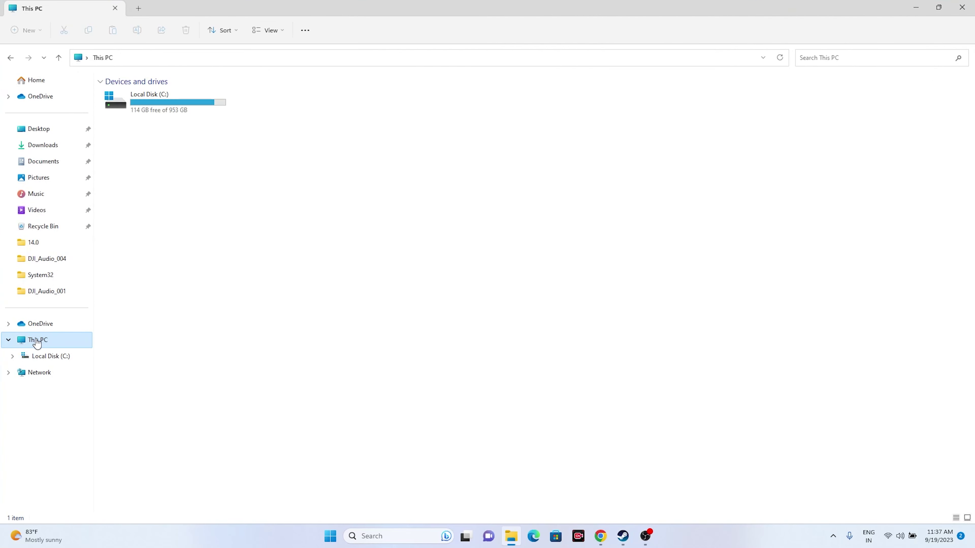
click(54, 146)
click(52, 161)
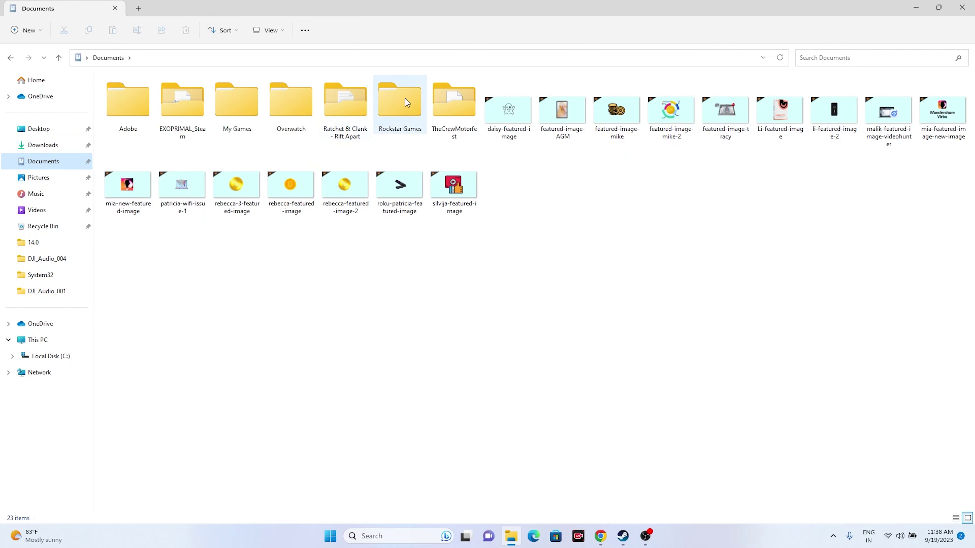
double_click(232, 112)
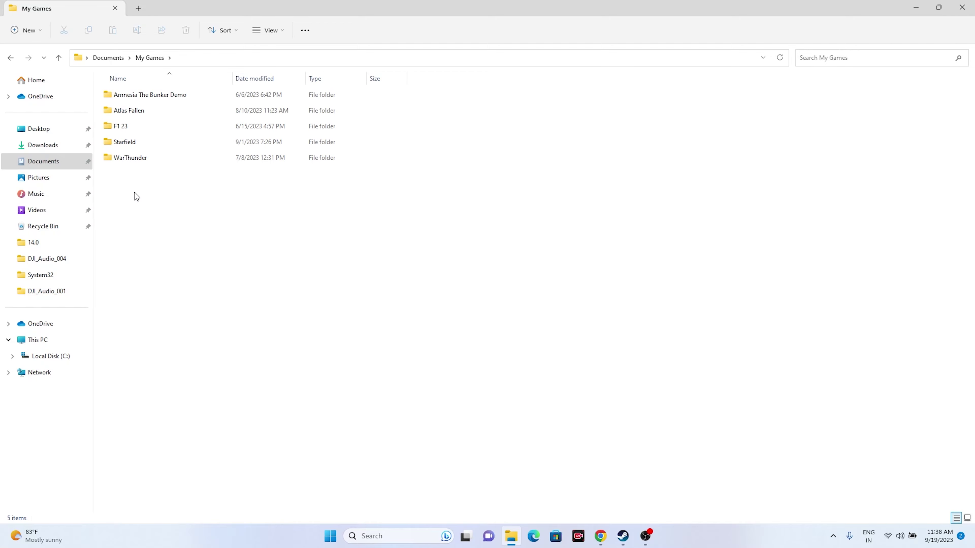
click(970, 9)
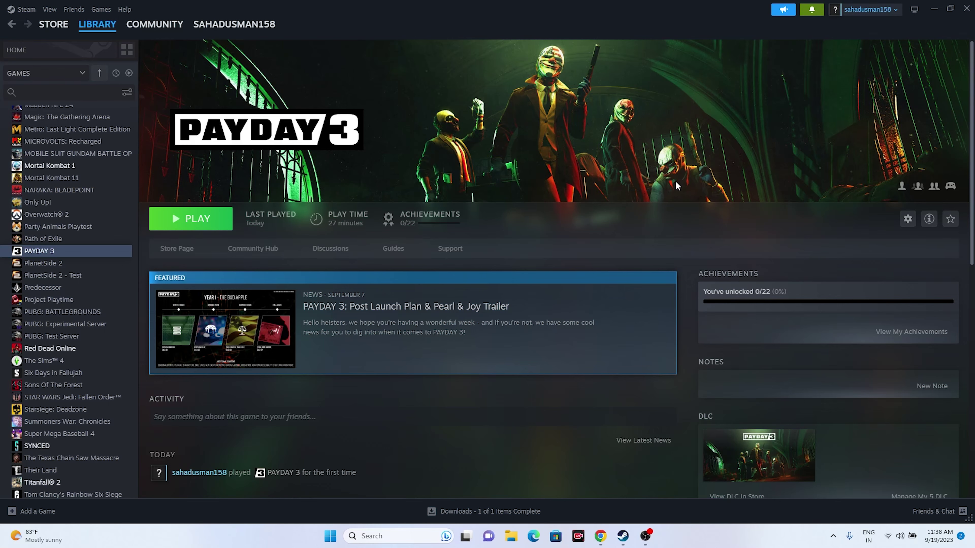
Minimize Steam, open Windows Defender Firewall's allowed apps in Control Panel and find the PAYDAY 3 entry
click(934, 8)
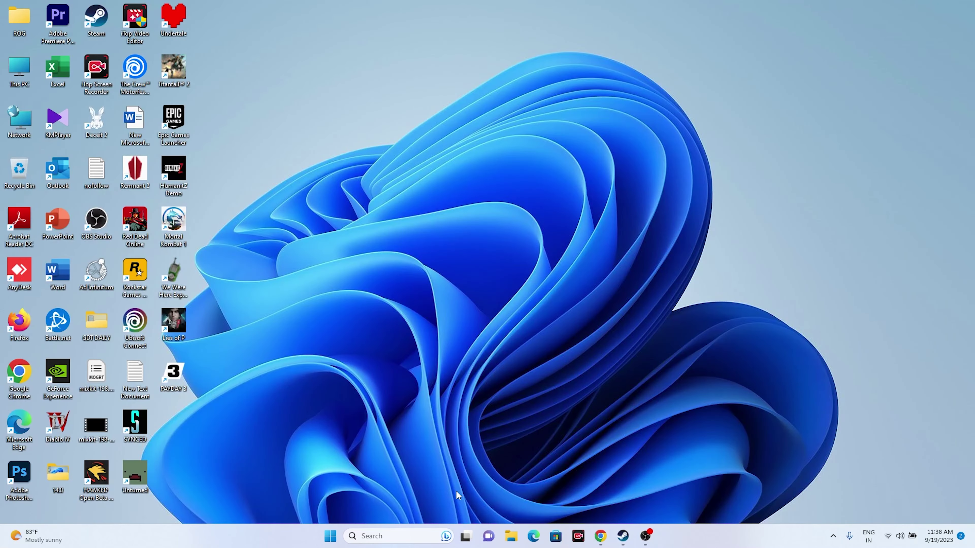
click(402, 535)
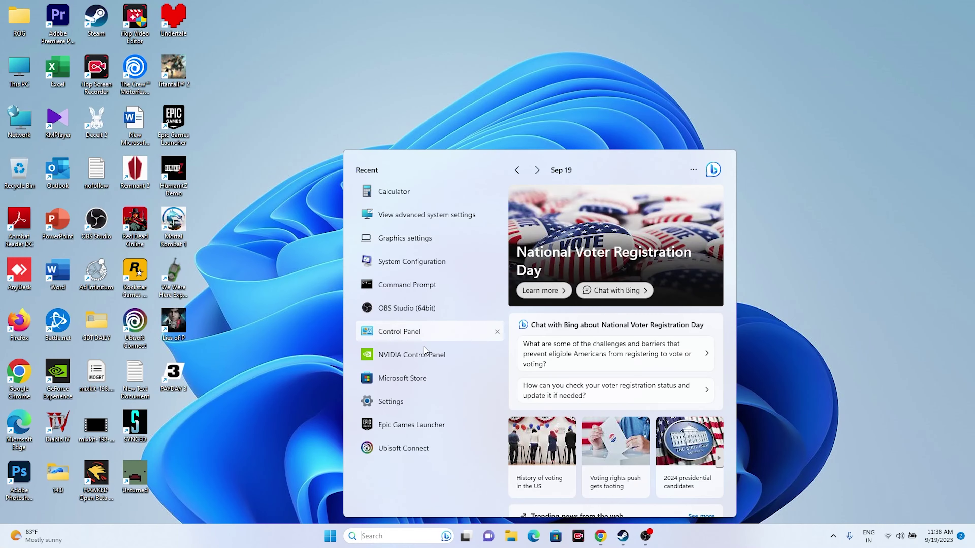
click(415, 337)
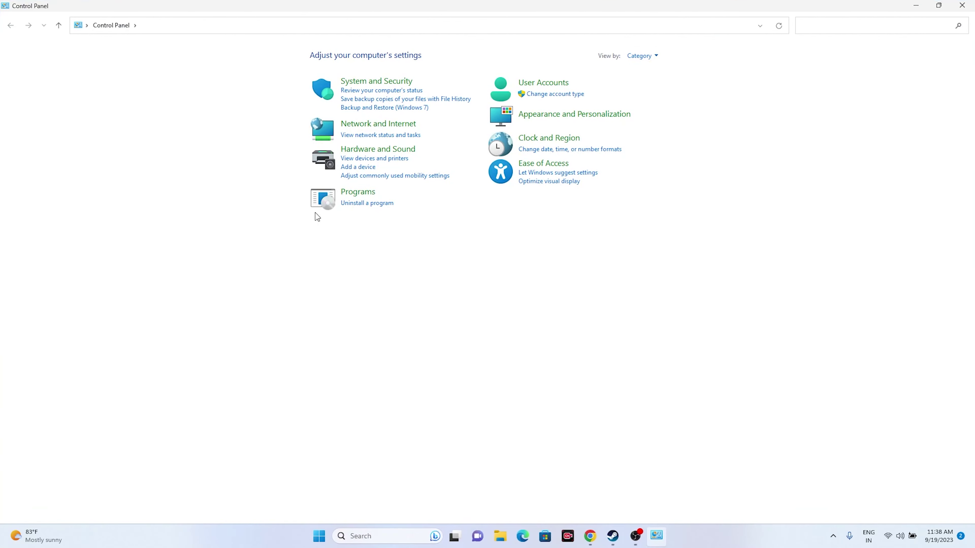
click(389, 88)
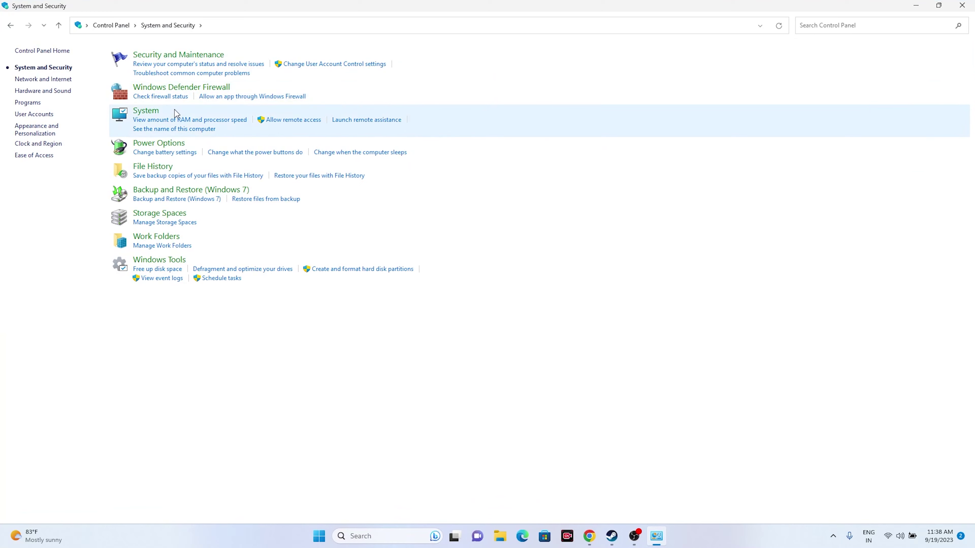
click(175, 91)
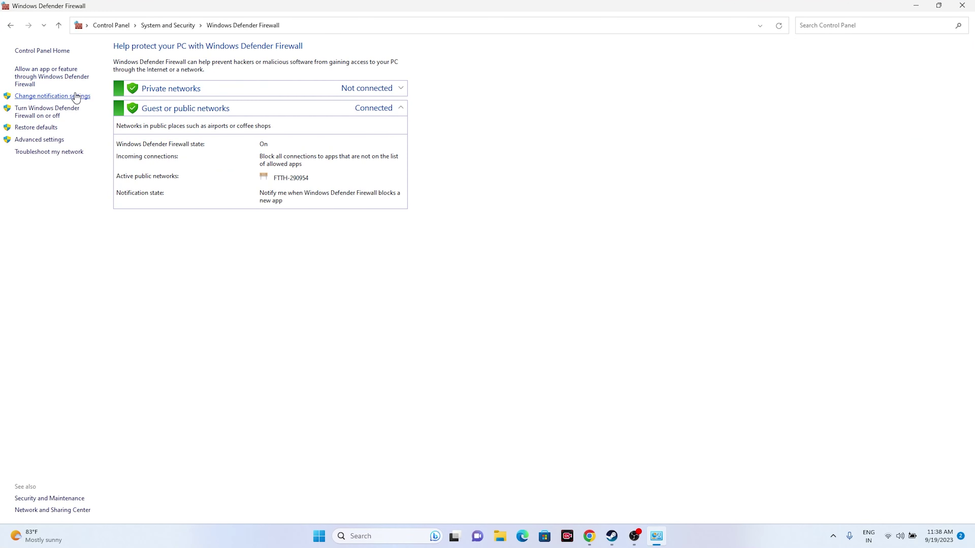
click(55, 79)
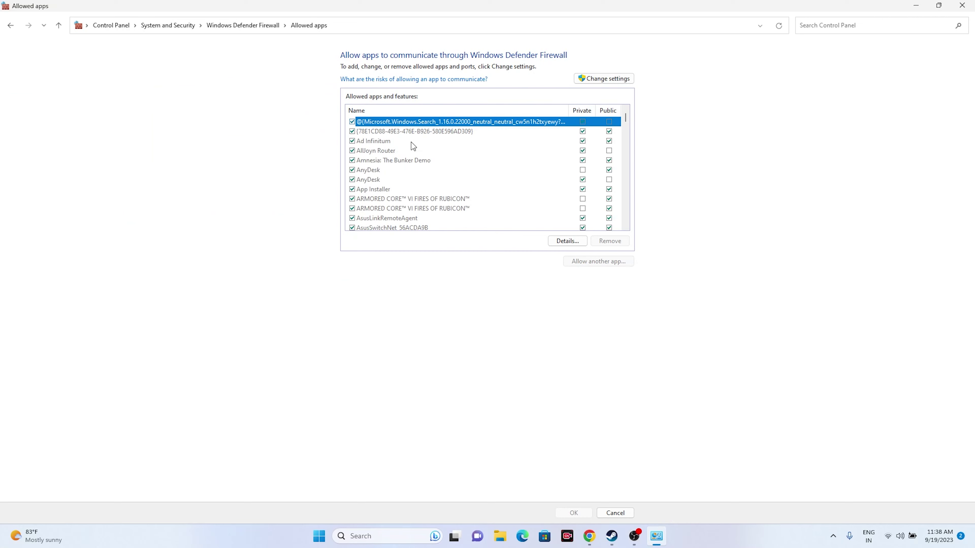
scroll(412, 144, down, 7)
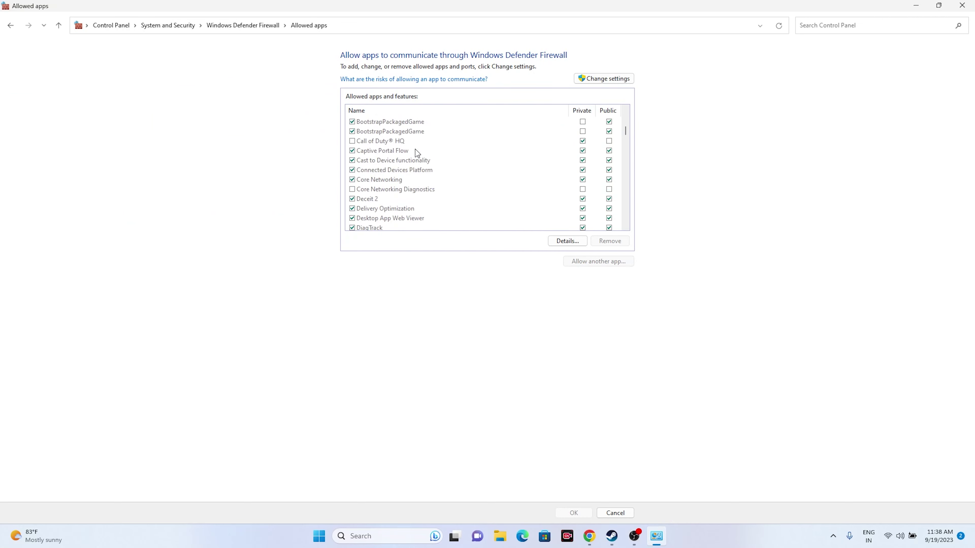
scroll(415, 150, down, 12)
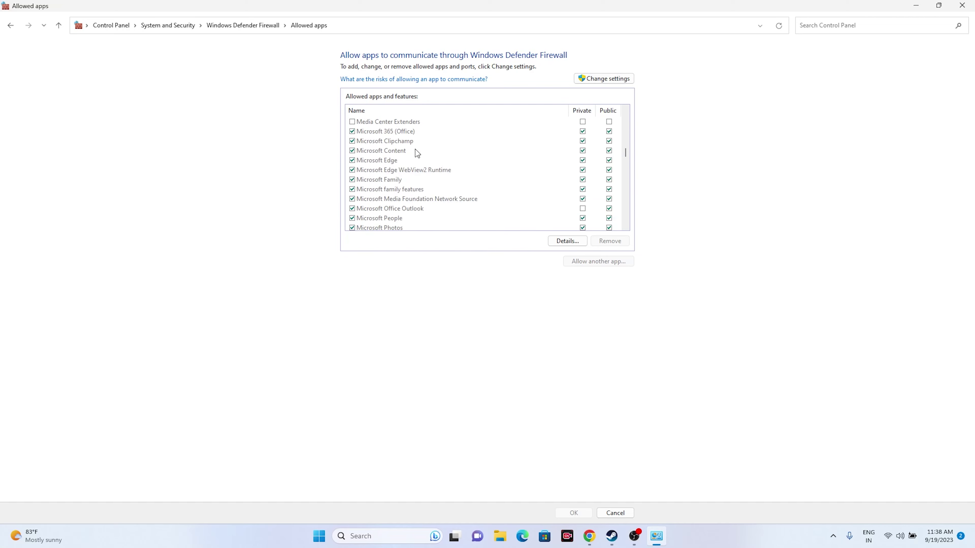
scroll(414, 149, down, 10)
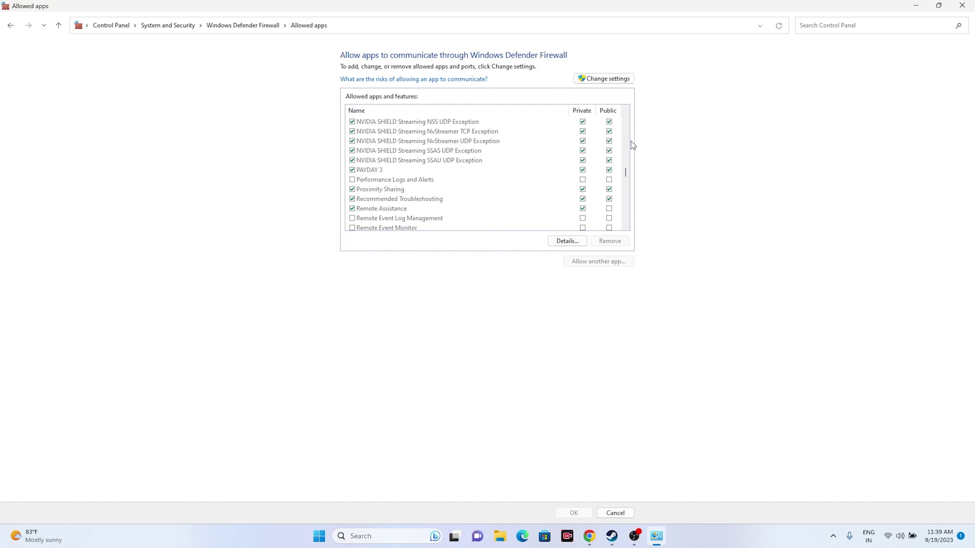
Unlock the firewall's allowed apps list for changes and start browsing for another app to allow
click(610, 78)
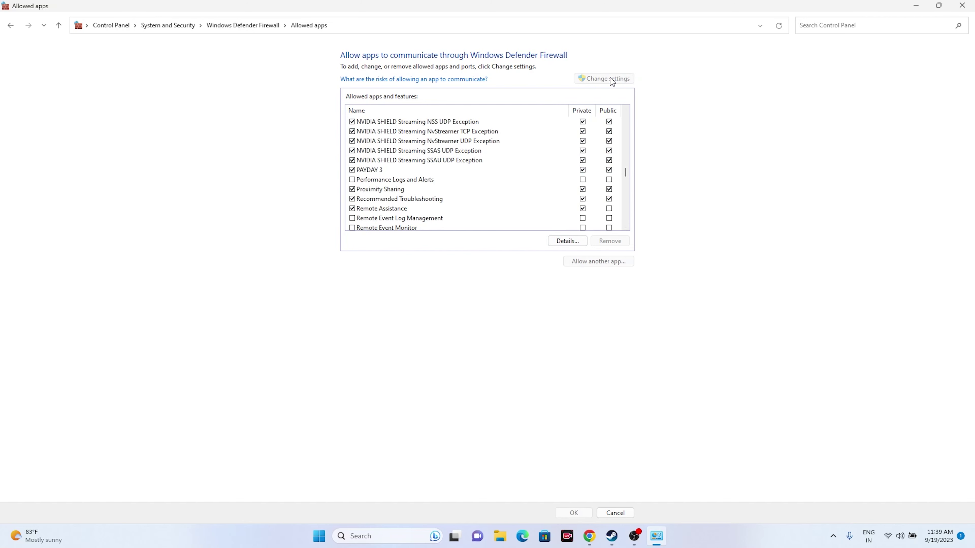
click(595, 263)
click(561, 316)
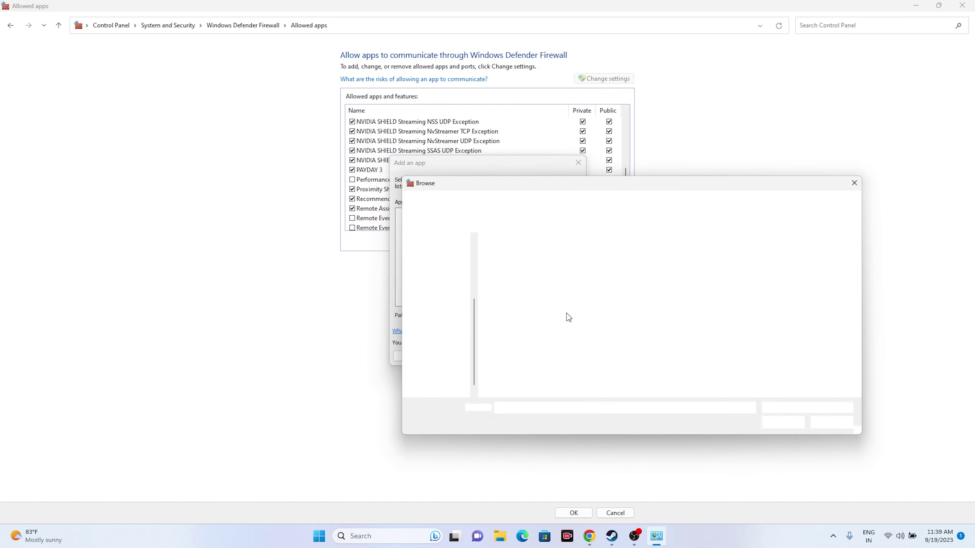
Browse for the app to the PAYDAY3 folder under Program Files (x86)\Steam\steamapps\common on Local Disk (C:)
click(429, 369)
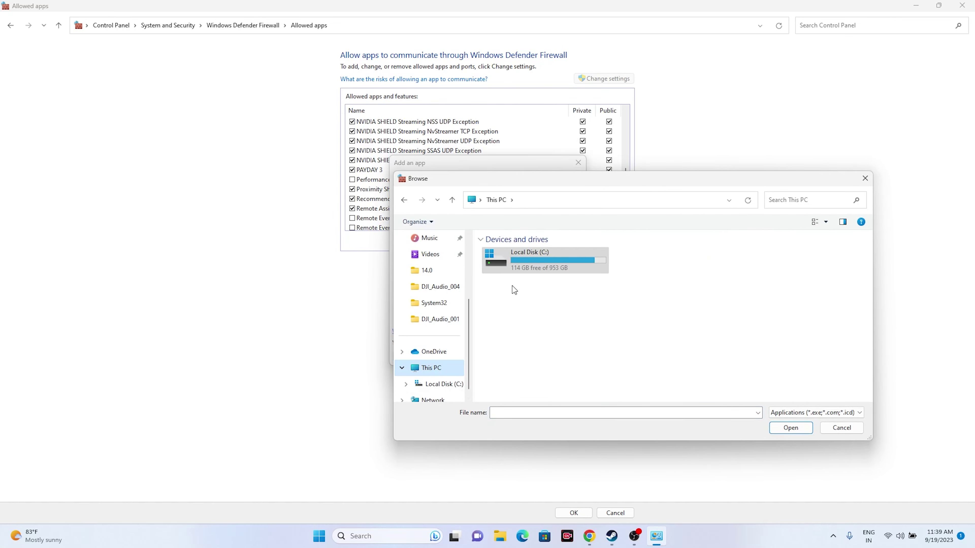
double_click(543, 255)
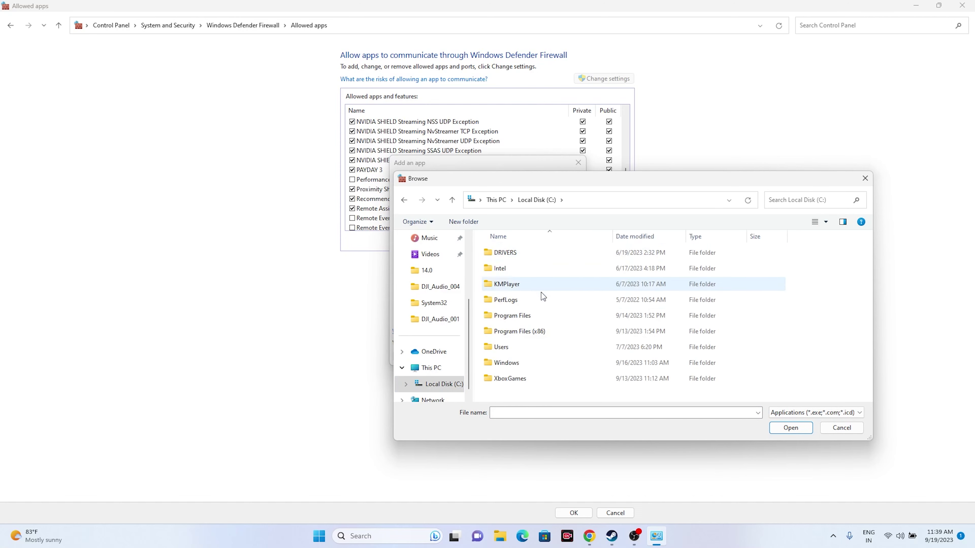
double_click(536, 333)
scroll(532, 316, down, 5)
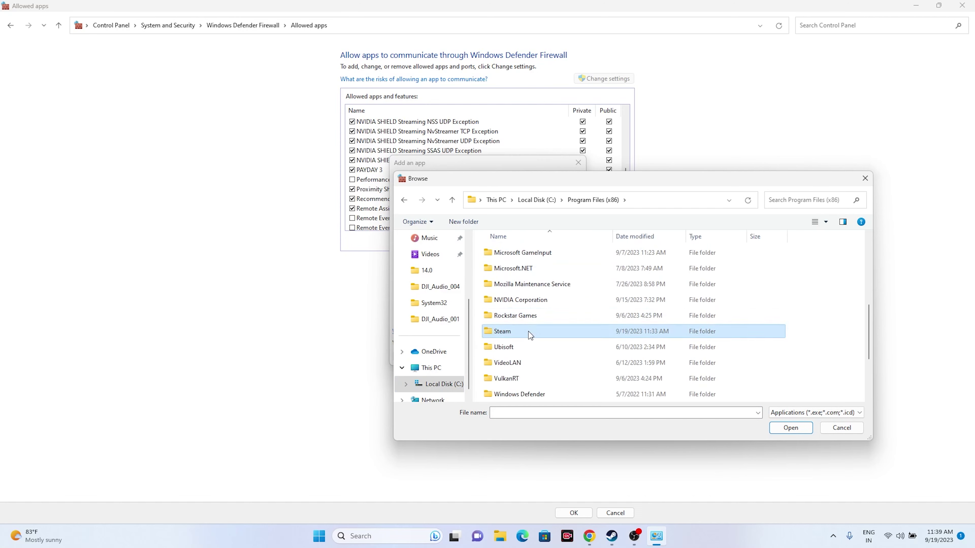
double_click(503, 331)
scroll(529, 311, down, 2)
double_click(527, 362)
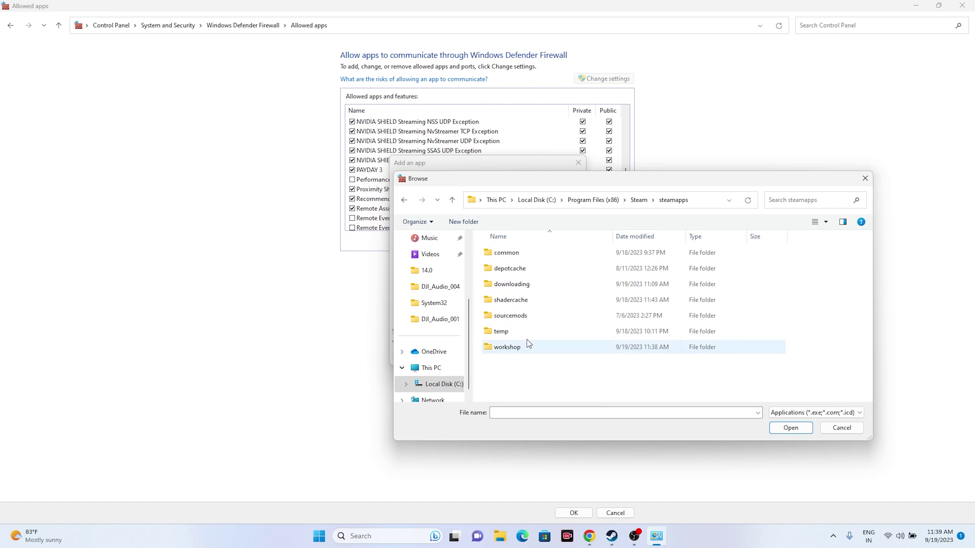
double_click(525, 255)
scroll(540, 288, down, 7)
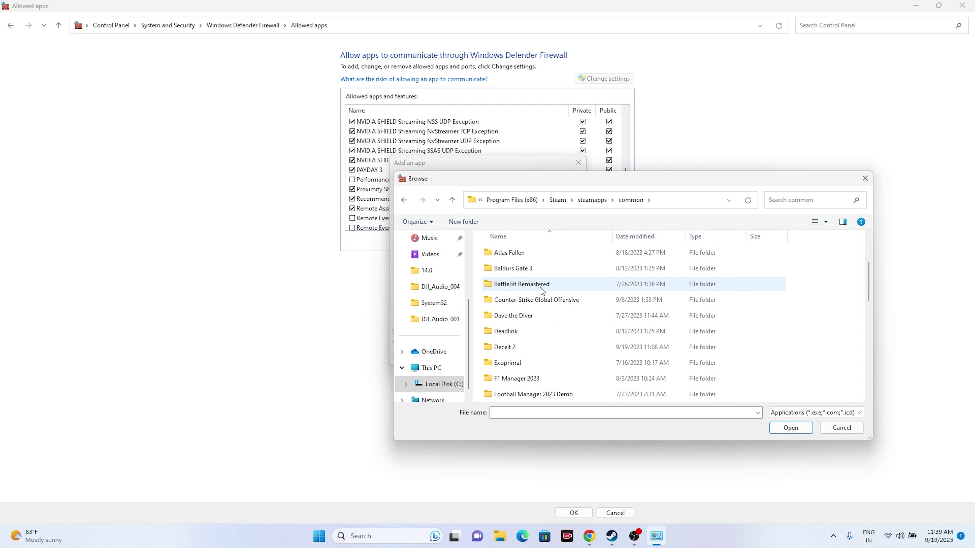
scroll(522, 326, down, 5)
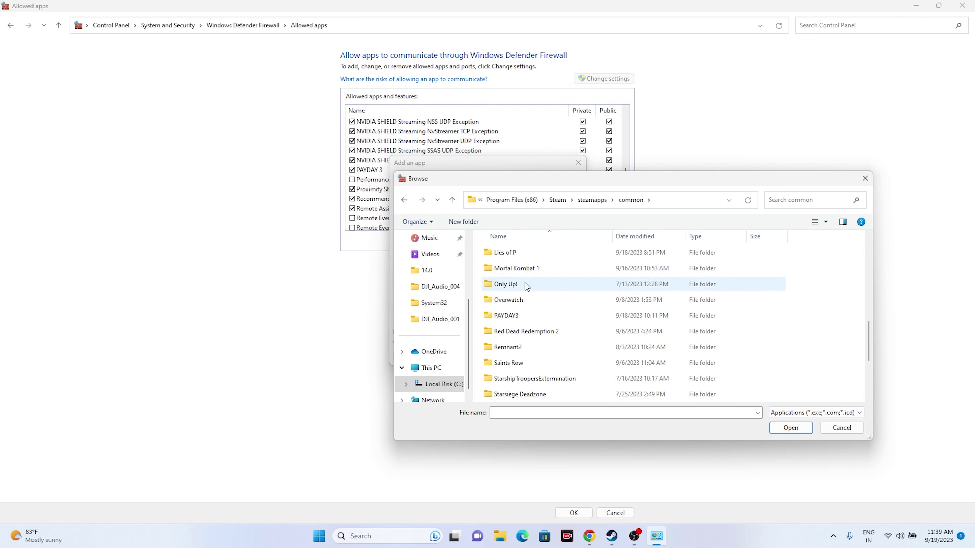
scroll(531, 294, up, 2)
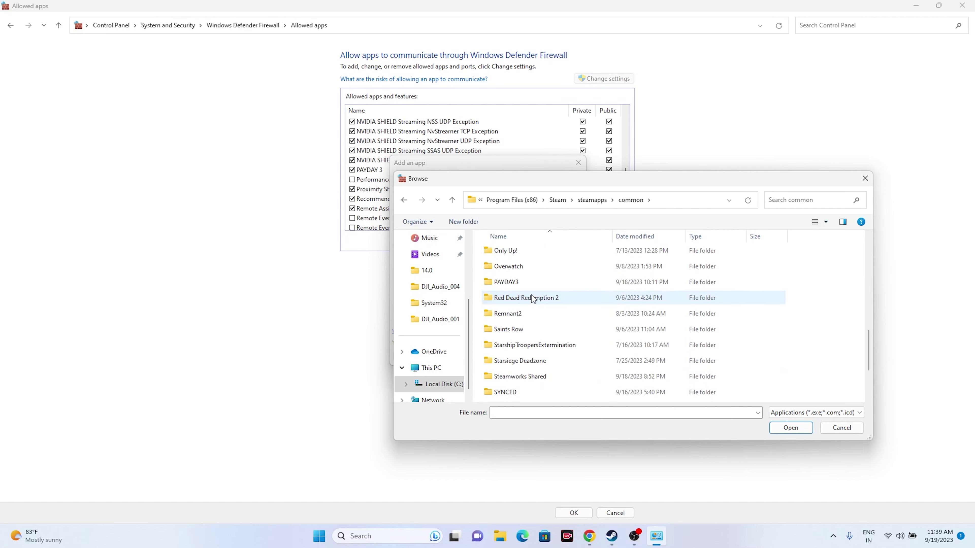
double_click(521, 284)
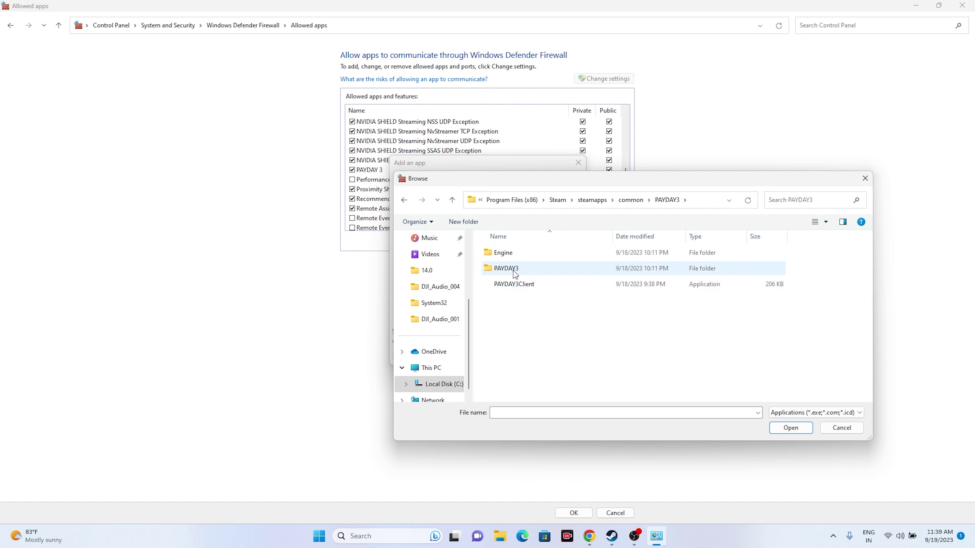
Look inside the Engine folder's Content subfolders and go back to the PAYDAY3 folder
double_click(503, 253)
double_click(511, 269)
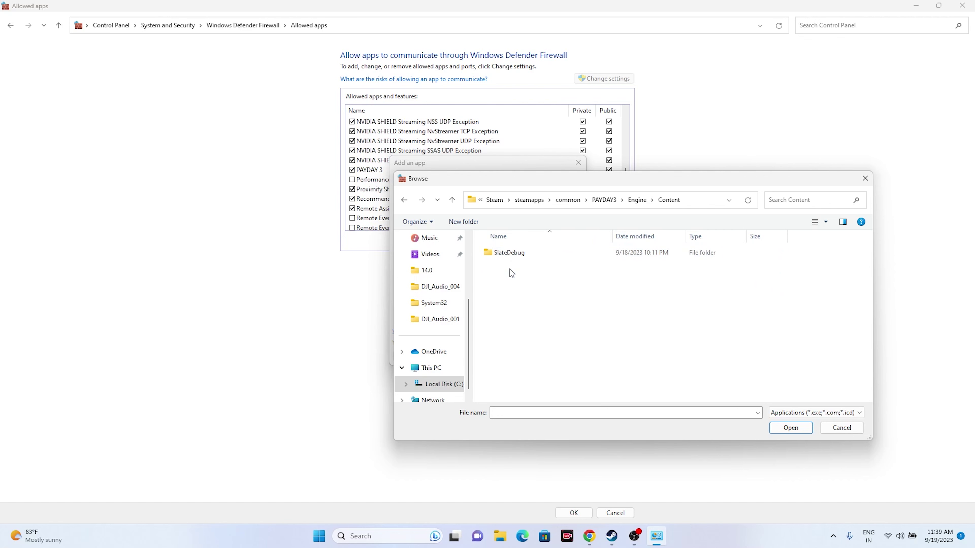
double_click(508, 254)
click(409, 207)
click(409, 206)
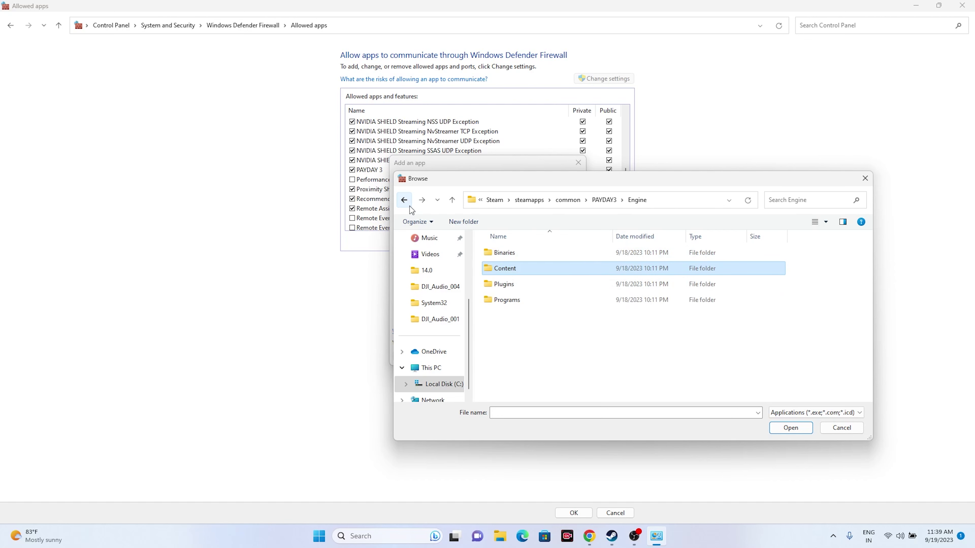
click(407, 205)
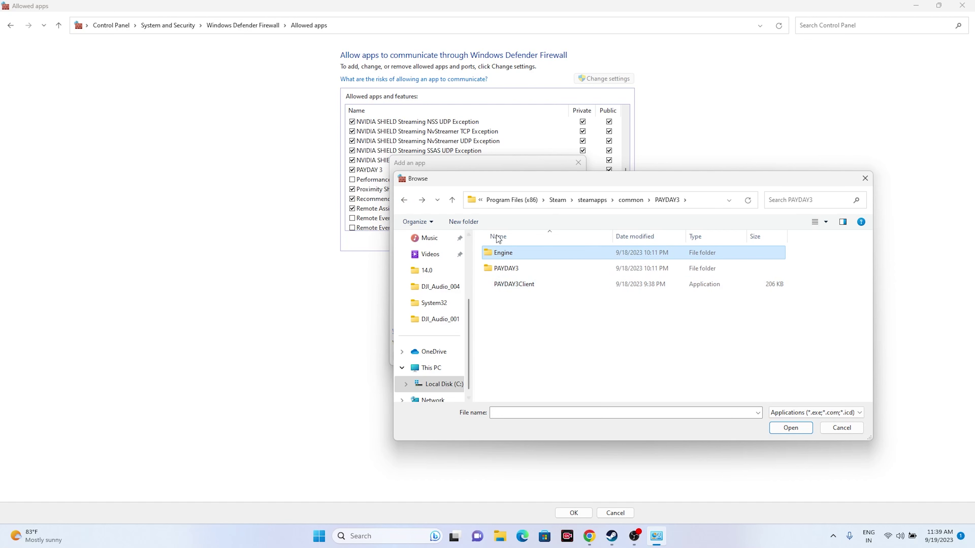
Cancel adding an app to the firewall, close the allowed apps window and bring back the Steam library
click(852, 431)
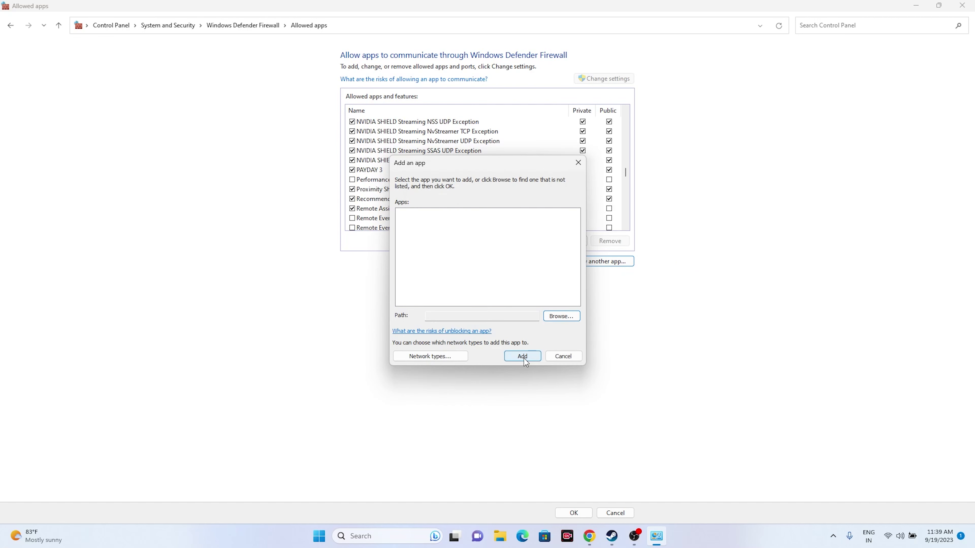
click(561, 357)
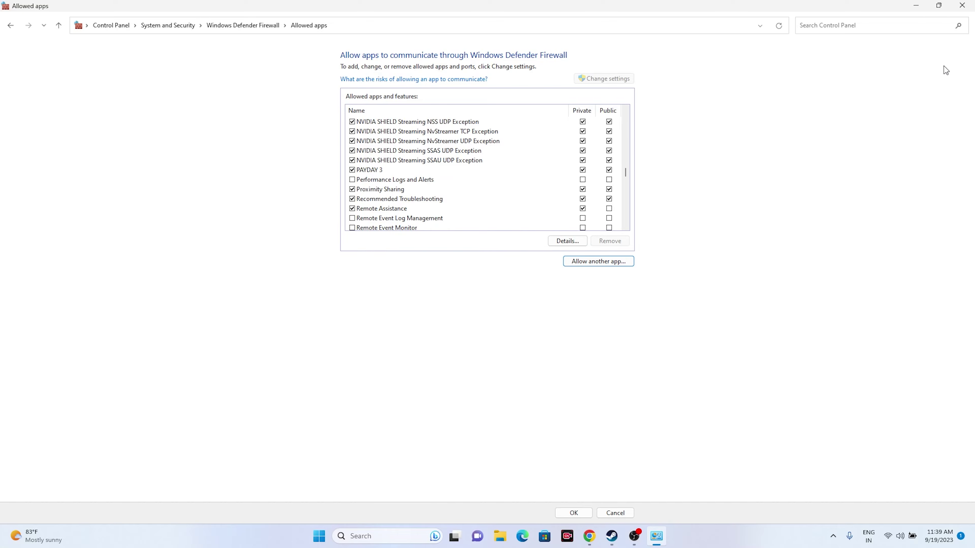
click(962, 5)
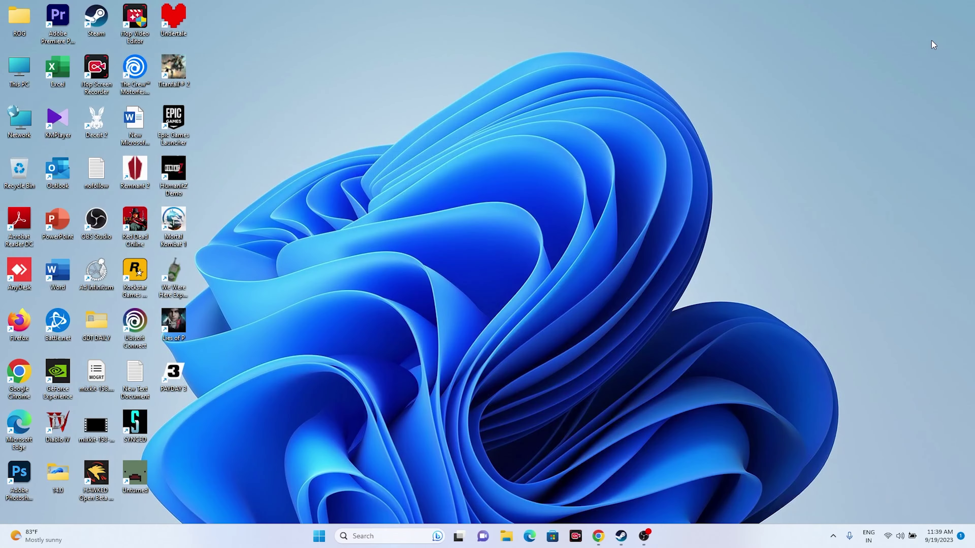
click(623, 536)
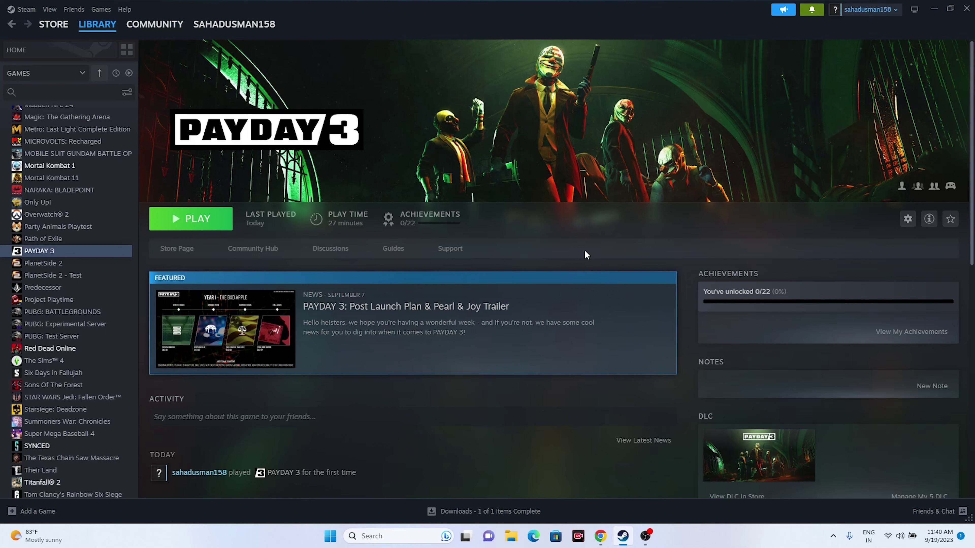
Open the services list in System Configuration, hide all Microsoft services and disable all the remaining ones
click(383, 537)
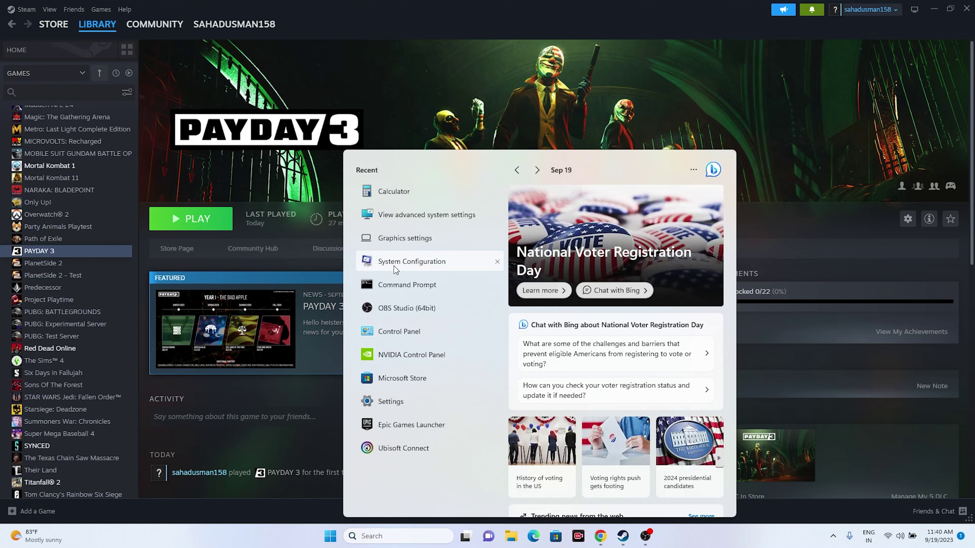
click(393, 265)
click(405, 188)
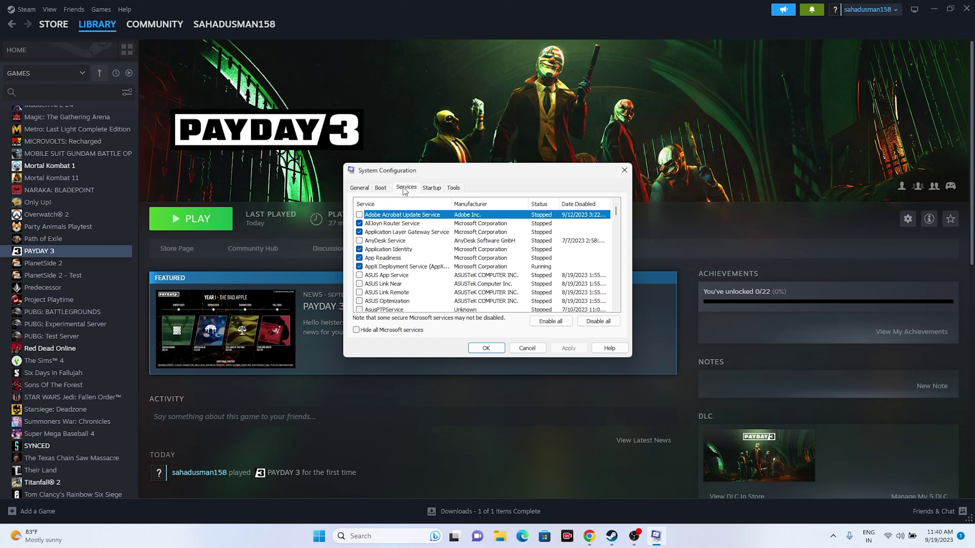
click(593, 324)
click(357, 330)
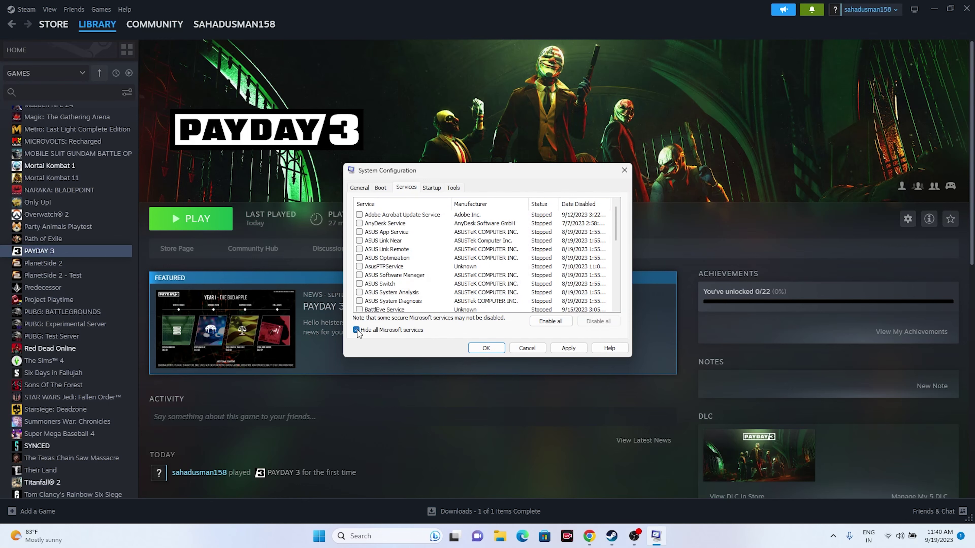
Apply the service changes and exit System Configuration without restarting the computer
click(569, 348)
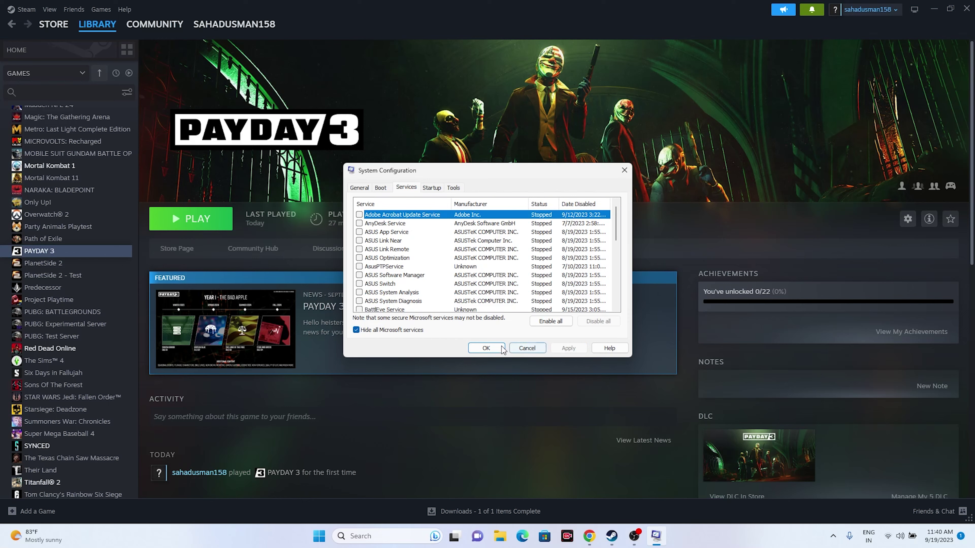
click(485, 348)
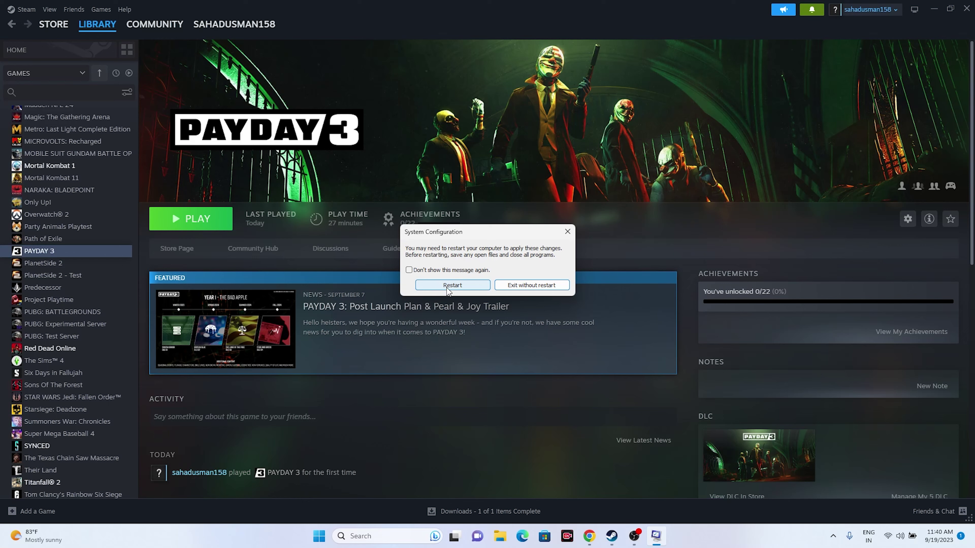
click(536, 286)
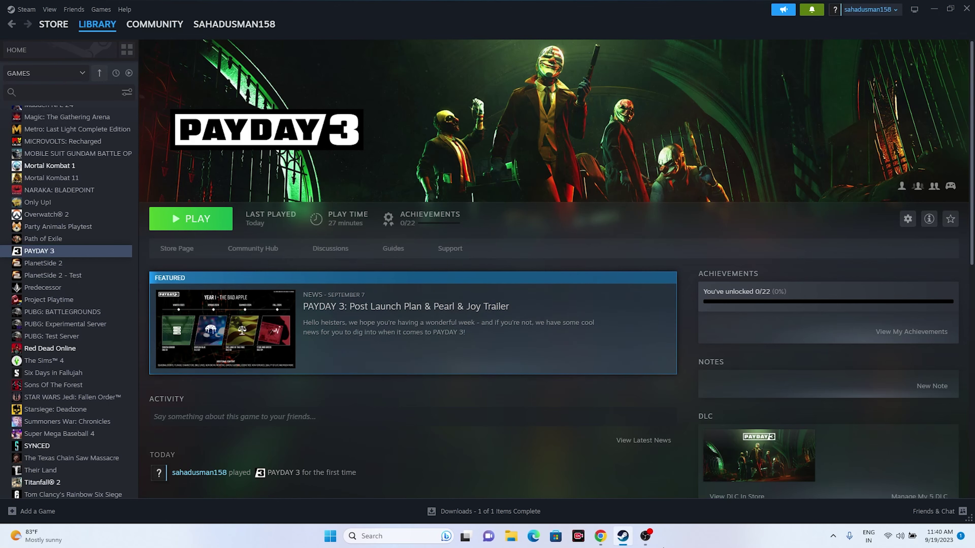
click(649, 535)
click(648, 536)
right_click(44, 251)
click(62, 325)
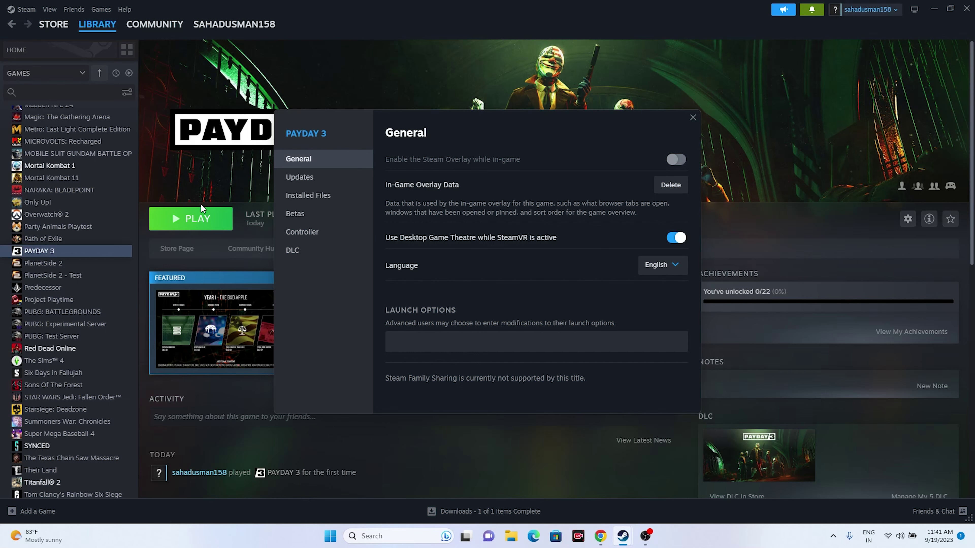
click(692, 118)
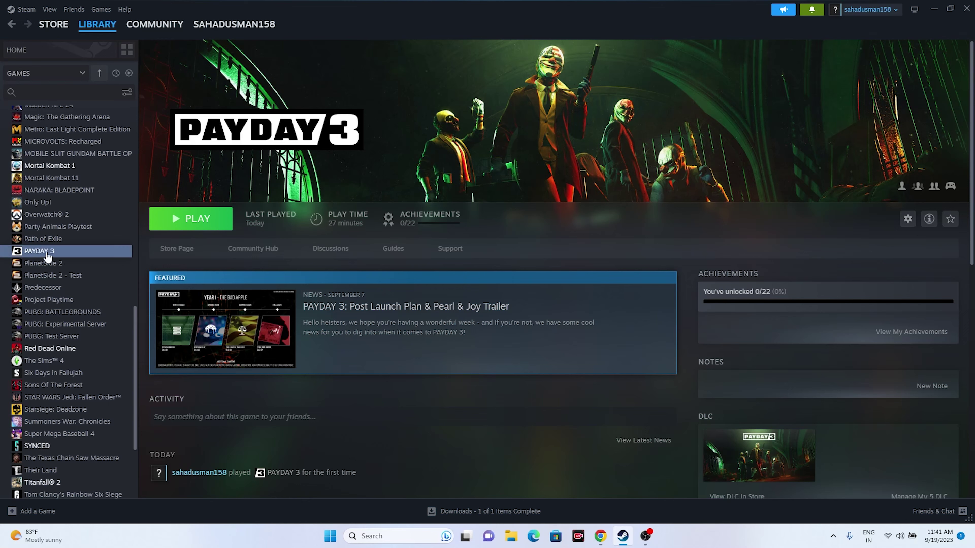
Enter -dx11 as PAYDAY 3's launch option in its properties, change the last digit to 2 and close the properties
right_click(56, 253)
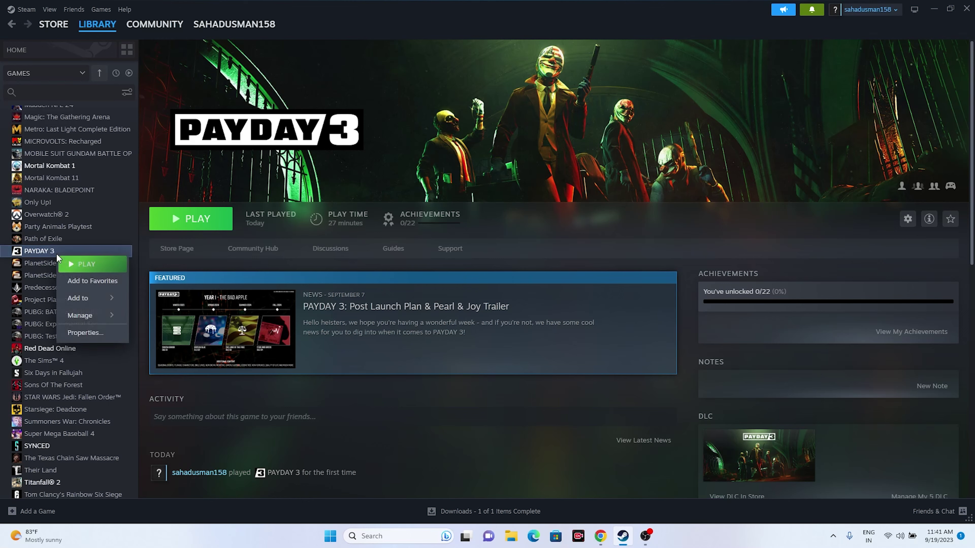
click(85, 336)
click(409, 339)
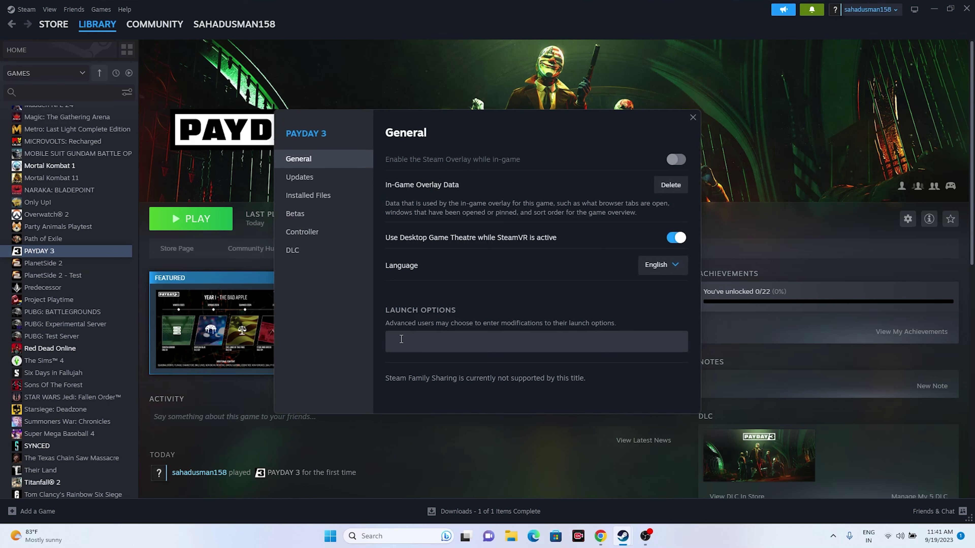
click(401, 340)
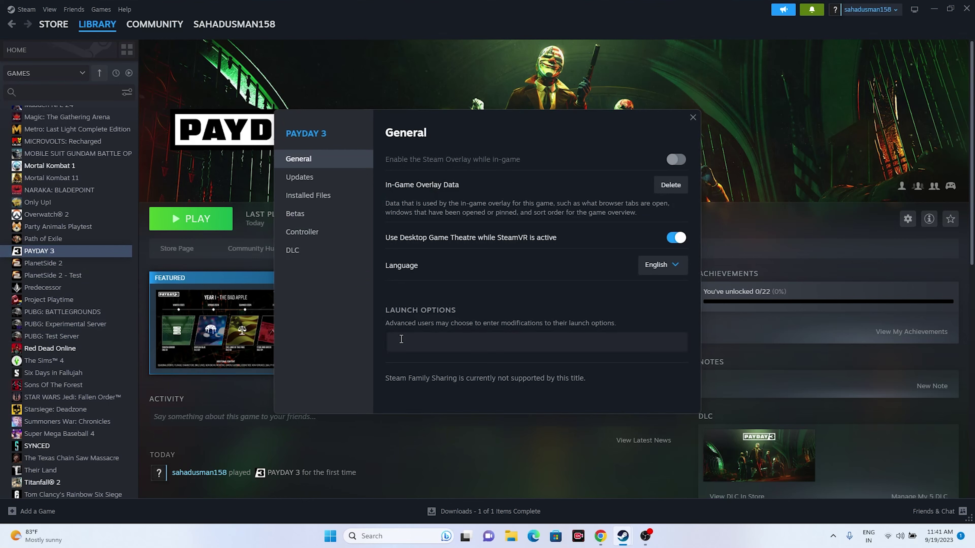
text(-dx11)
text(2)
click(693, 117)
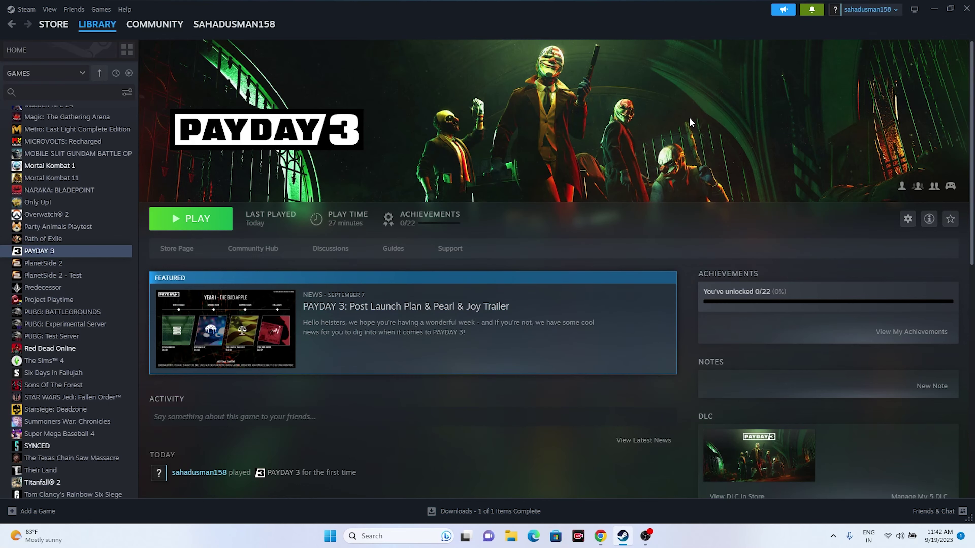
Minimize Steam, switch to the Windows Graphics settings and look through the list of apps with custom options
click(934, 11)
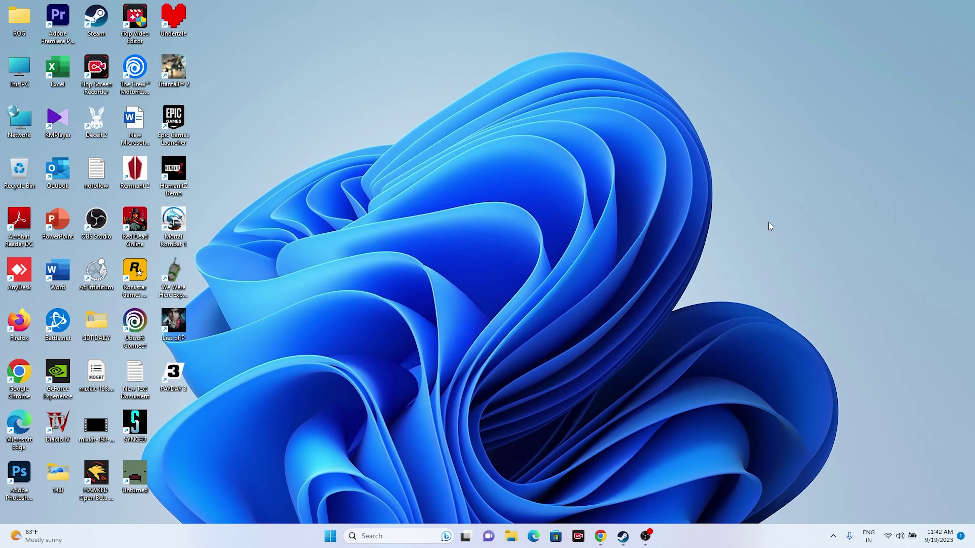
click(390, 535)
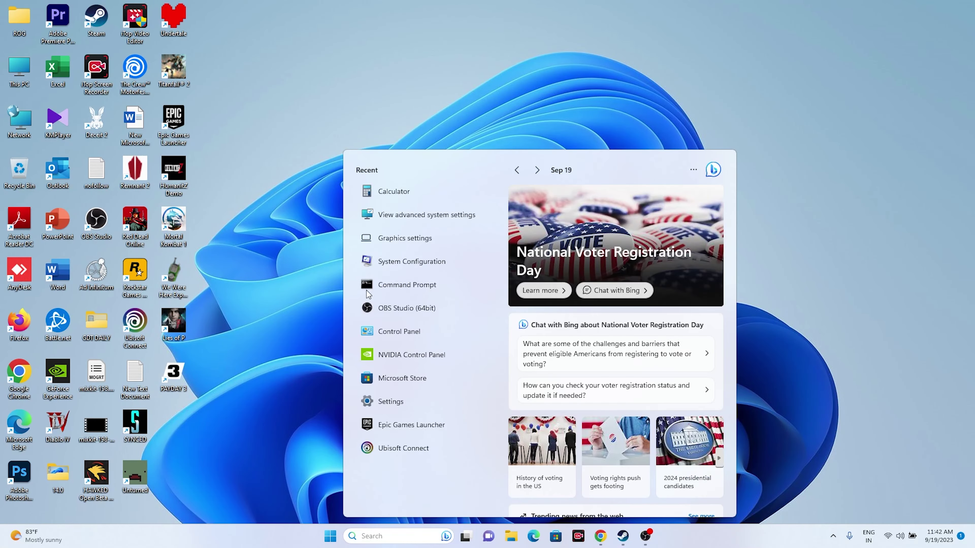
click(425, 239)
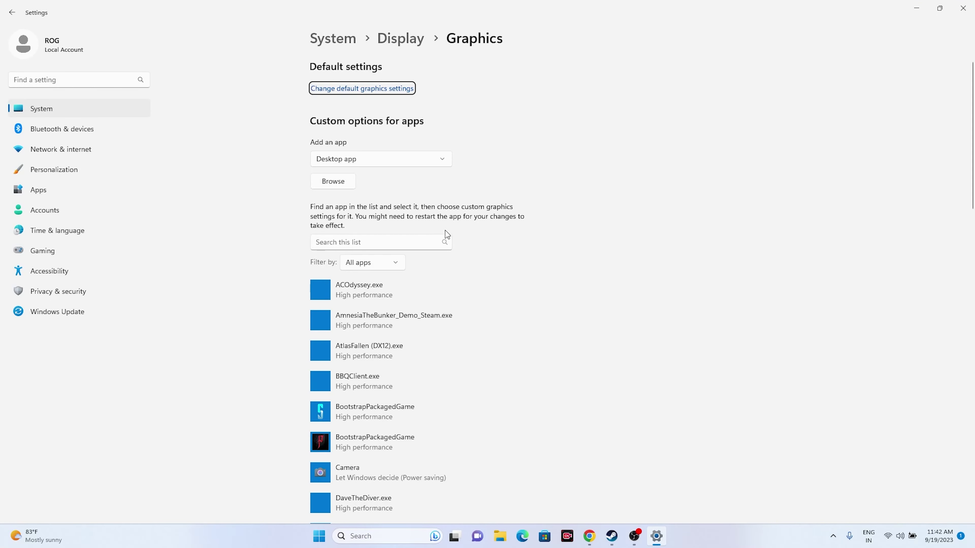
scroll(704, 178, down, 5)
scroll(704, 176, up, 3)
scroll(704, 176, down, 4)
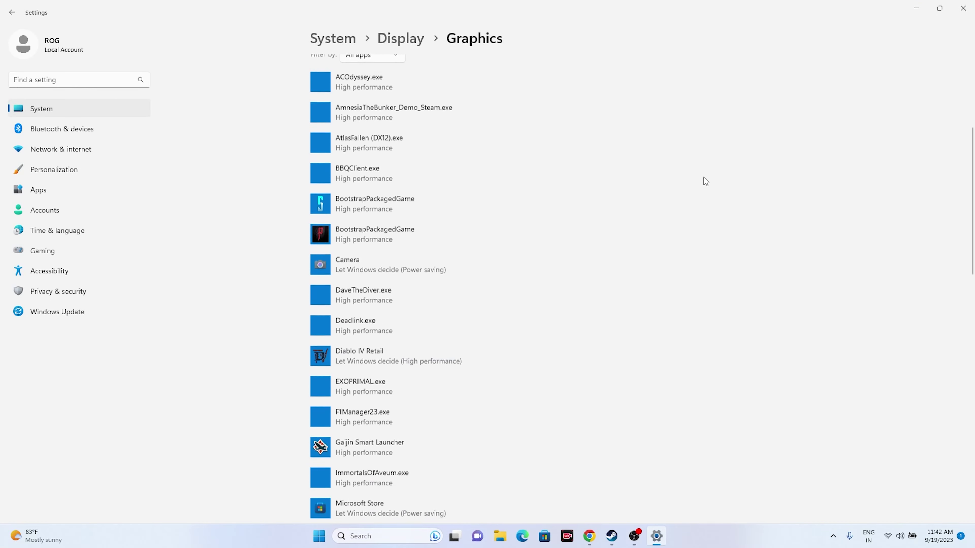
scroll(704, 176, up, 5)
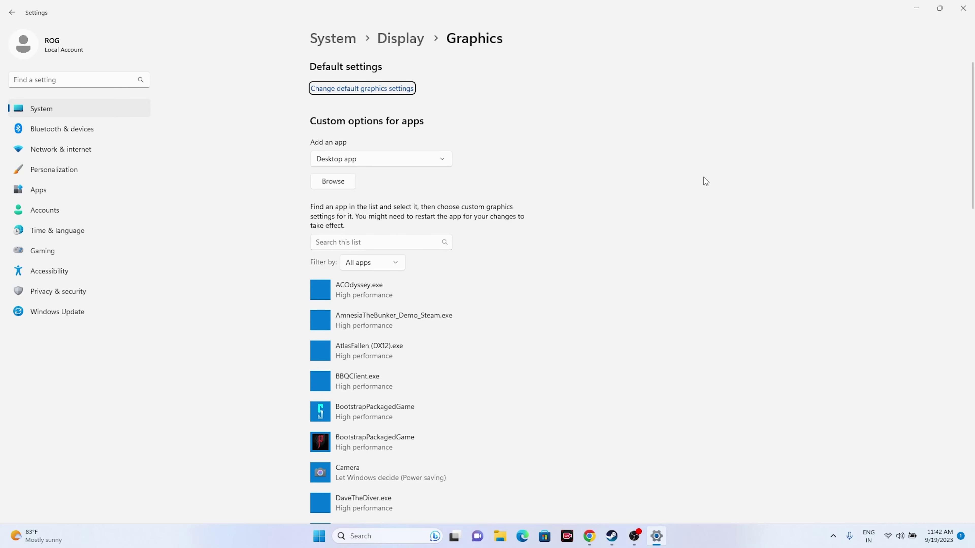
Browse for a desktop app to the PAYDAY3 folder under Program Files (x86)\Steam\steamapps\common on Local Disk (C:)
click(333, 188)
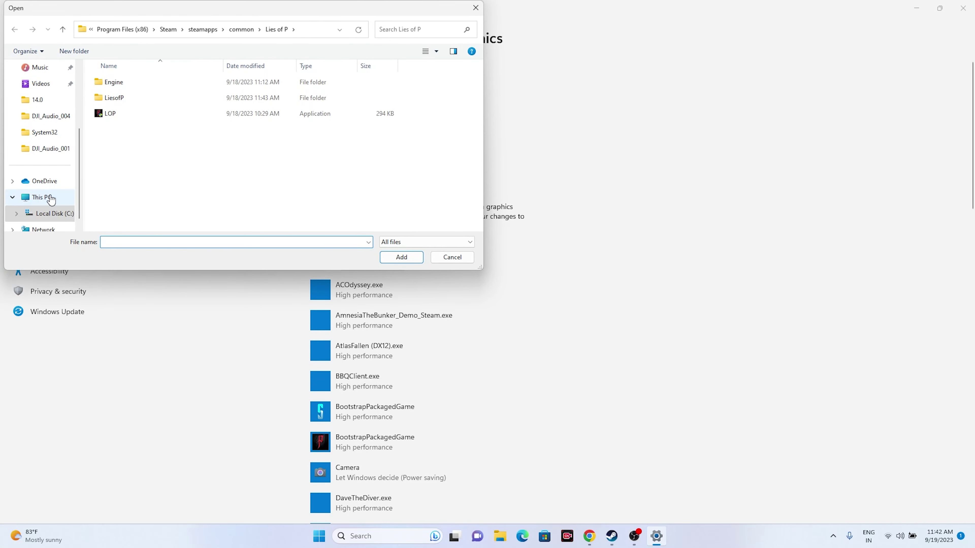
click(51, 200)
double_click(184, 101)
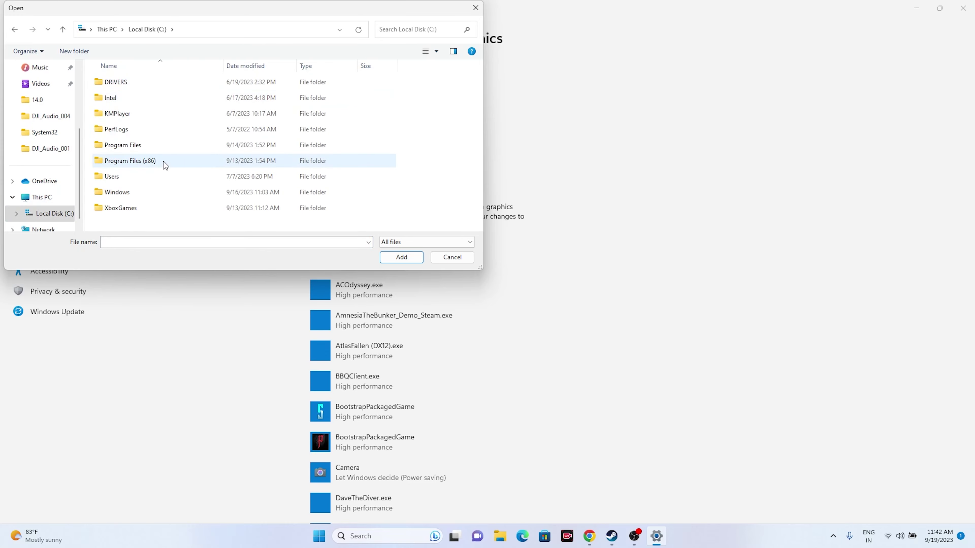
double_click(129, 160)
scroll(168, 146, down, 3)
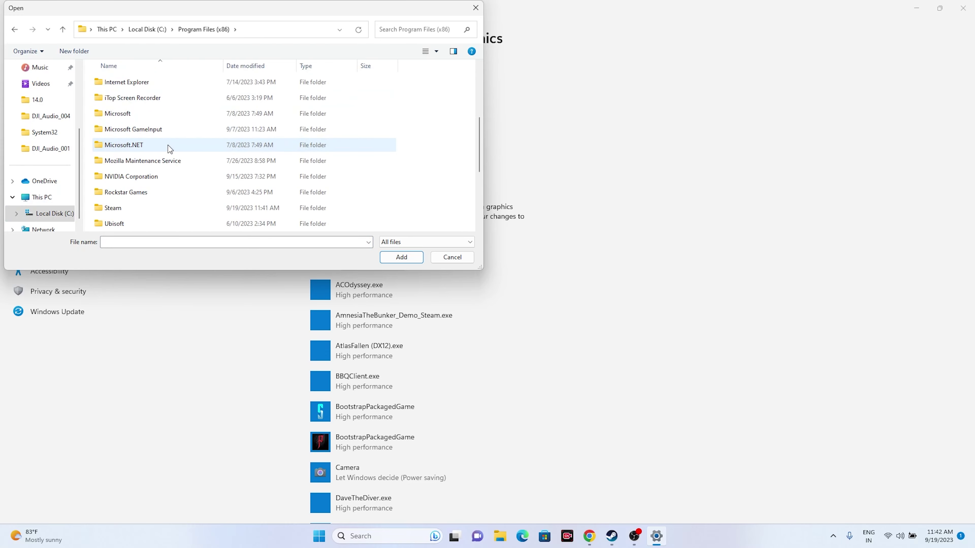
double_click(133, 209)
scroll(178, 129, down, 4)
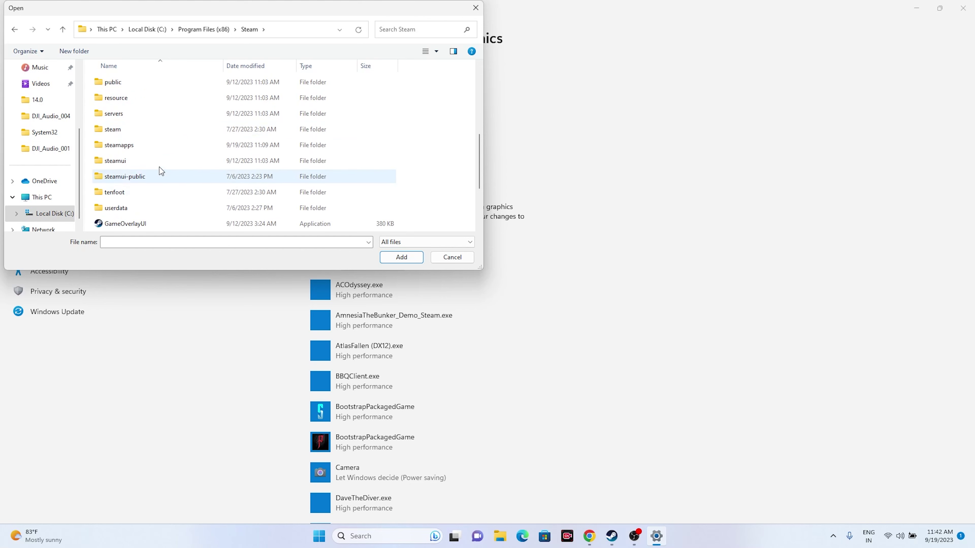
double_click(150, 145)
double_click(117, 82)
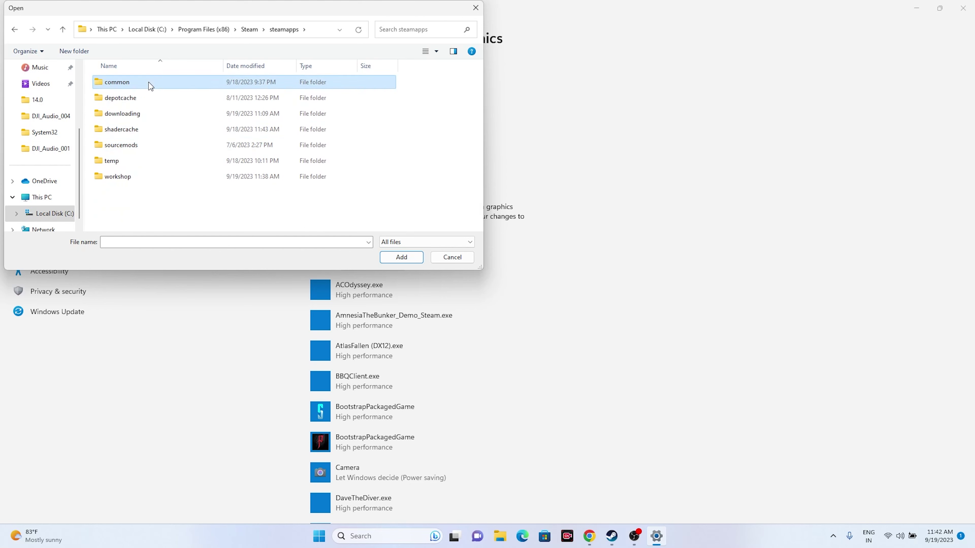
scroll(173, 128, down, 5)
scroll(173, 127, down, 2)
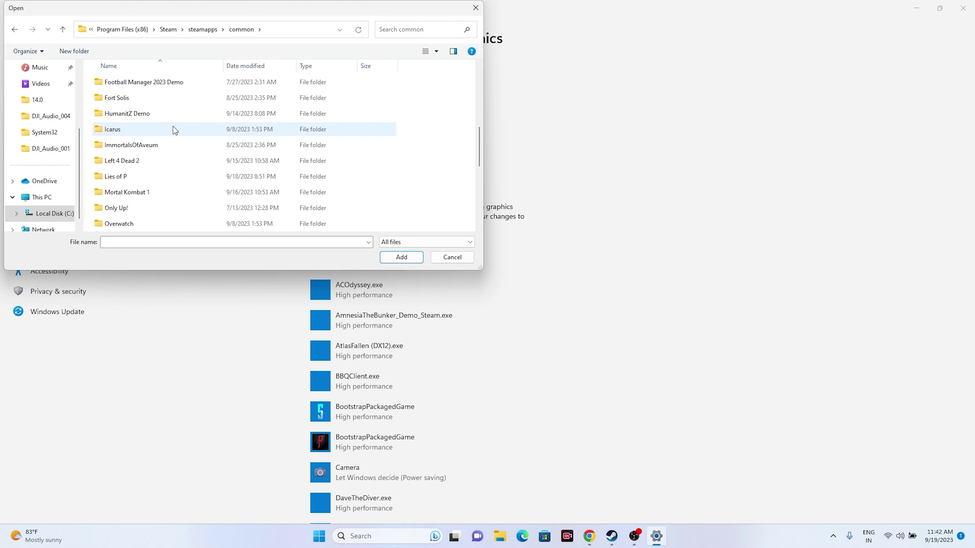
scroll(165, 137, down, 2)
scroll(166, 137, down, 1)
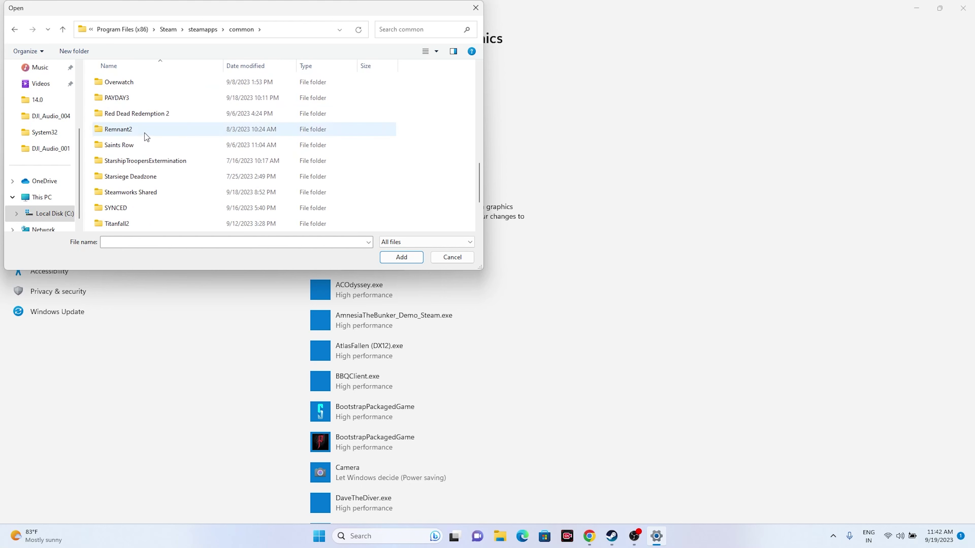
double_click(137, 99)
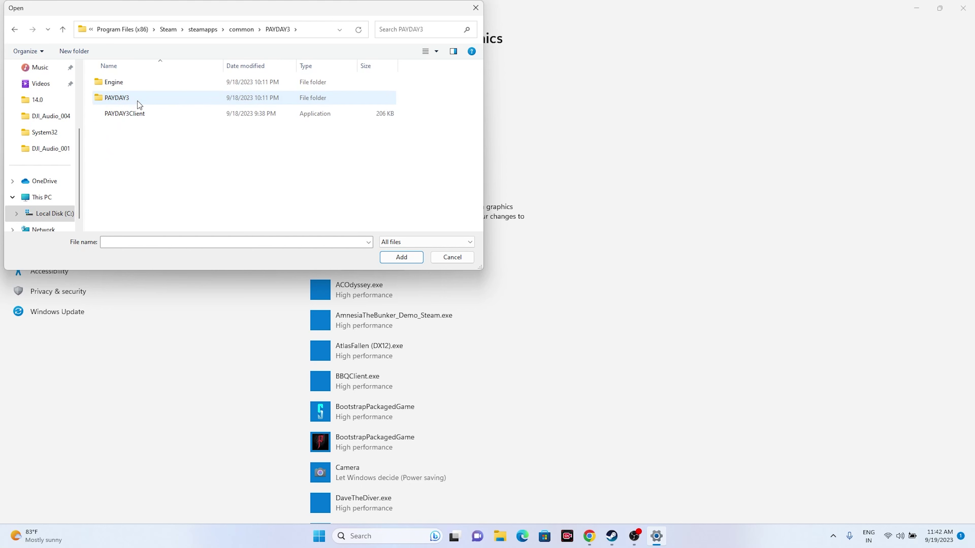
Add PAYDAY3Client-Win64-Shipping from the PAYDAY3\Binaries\Win64 subfolder to the apps with custom graphics options
double_click(117, 98)
double_click(114, 96)
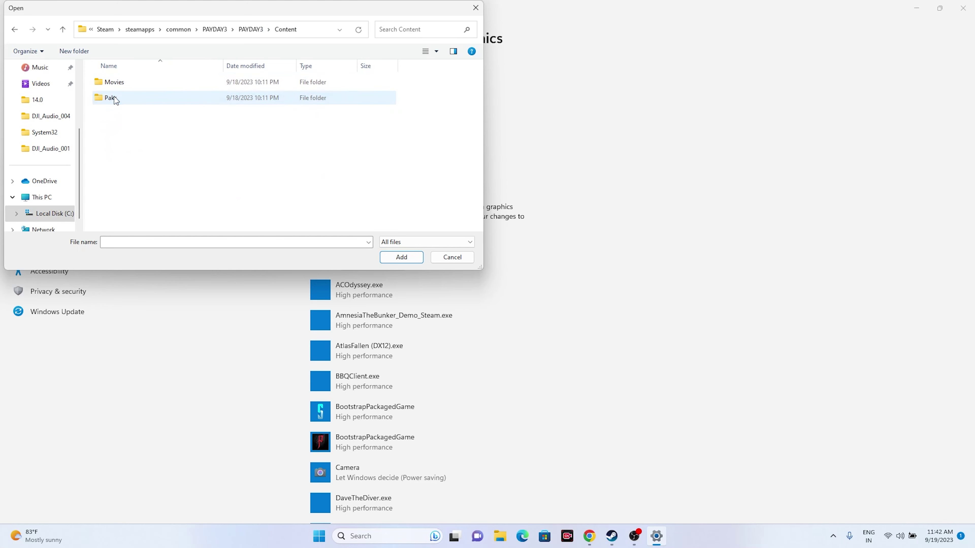
click(15, 29)
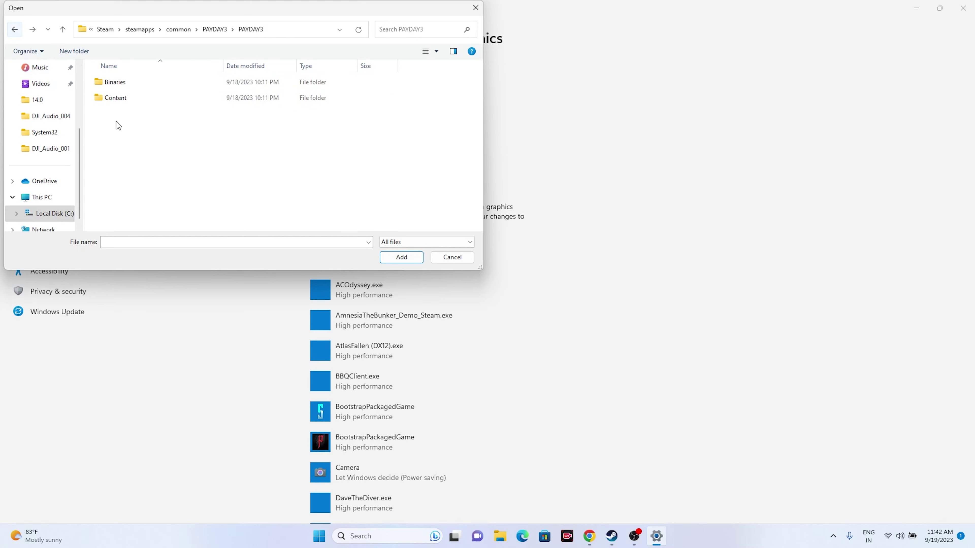
double_click(128, 87)
double_click(128, 86)
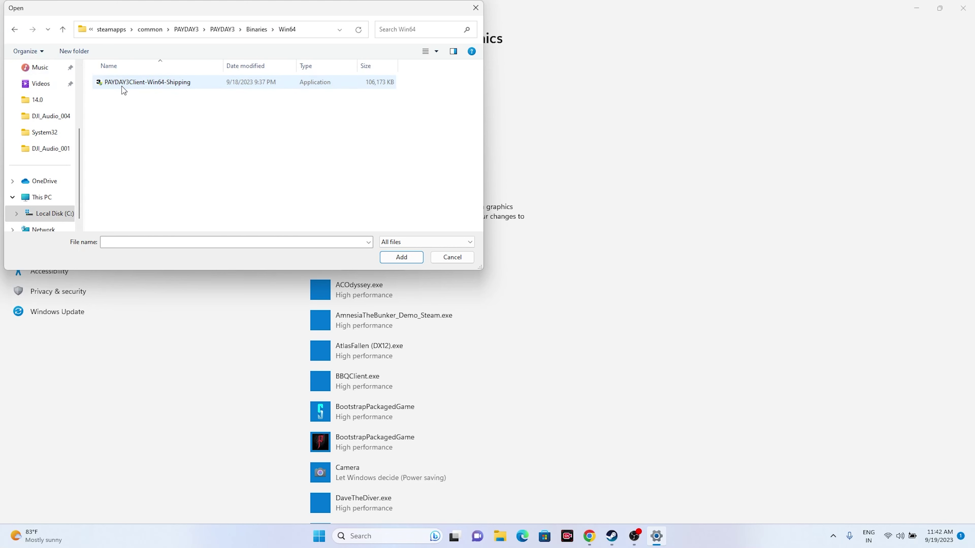
click(131, 83)
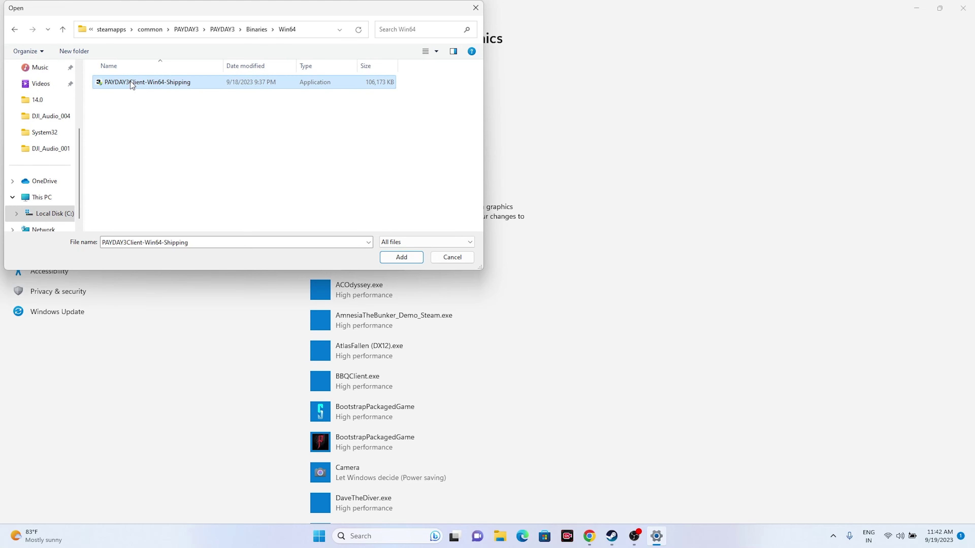
click(393, 258)
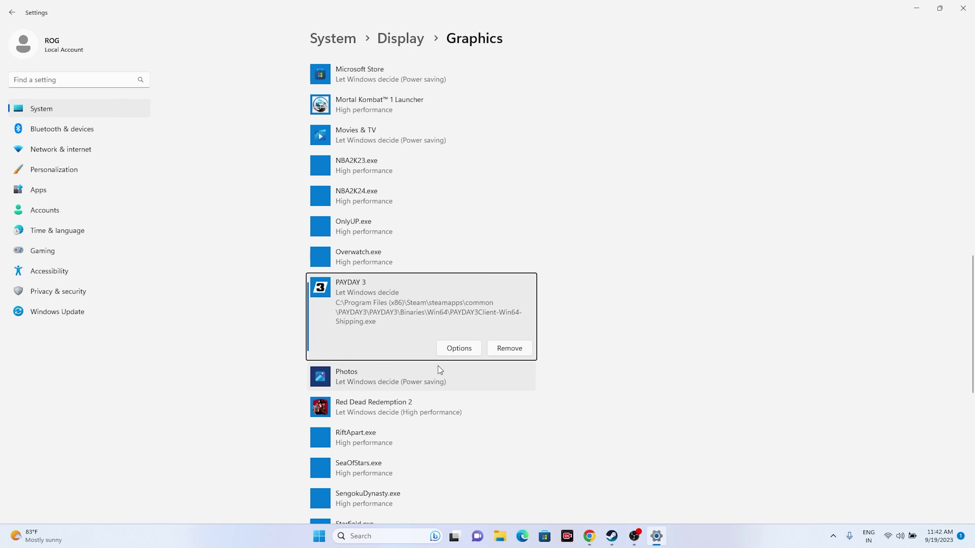
Set PAYDAY 3's graphics preference to High performance, save it and close Settings
click(453, 352)
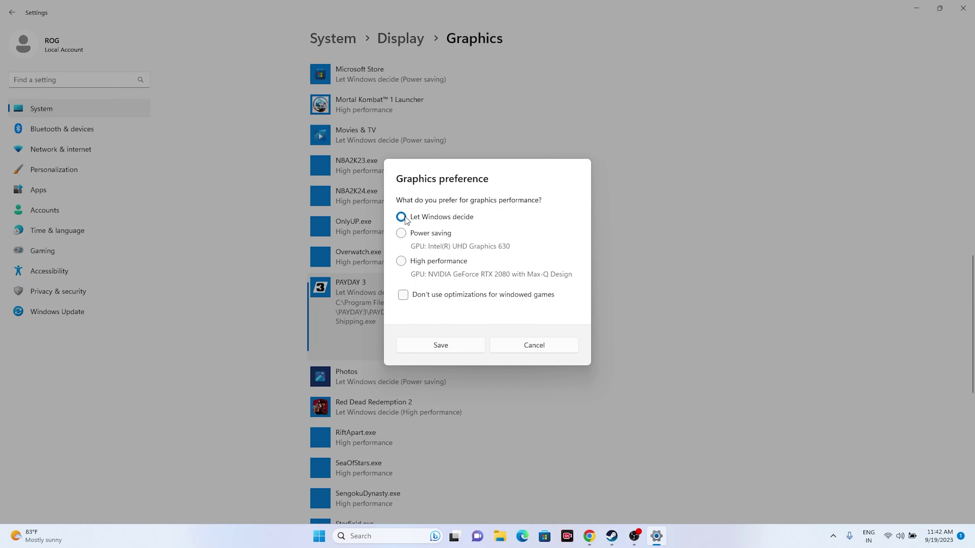
click(402, 262)
click(441, 345)
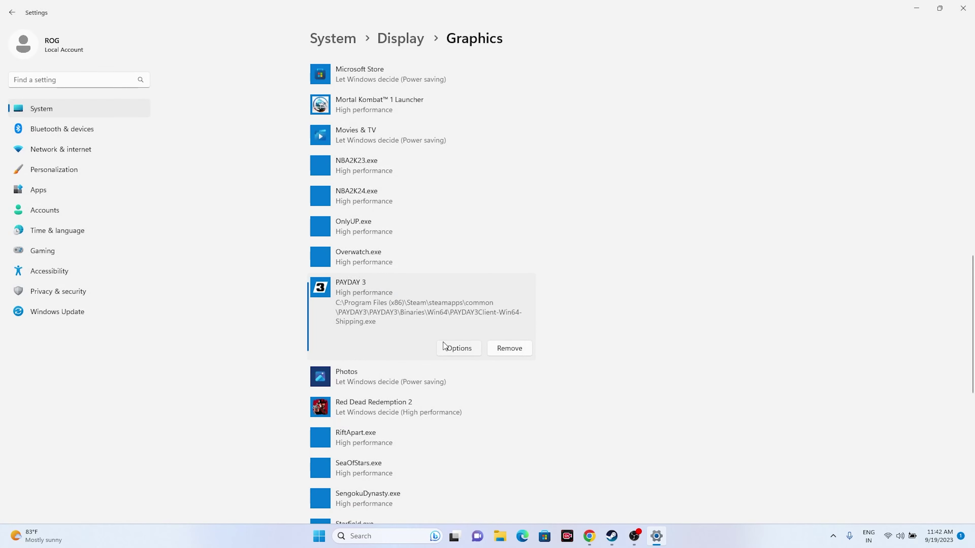
click(962, 11)
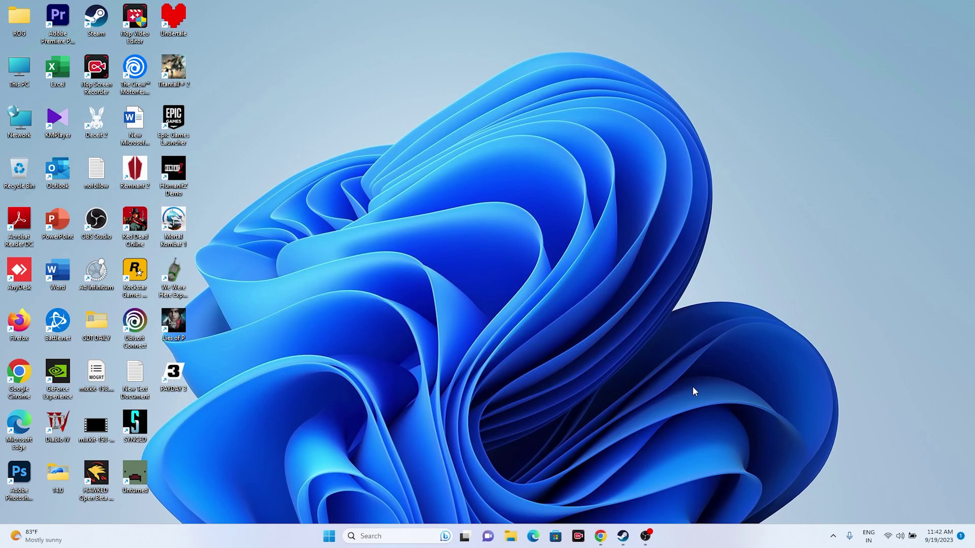
Minimize Steam and open the virtual memory settings from the advanced performance options in the advanced system settings
click(623, 536)
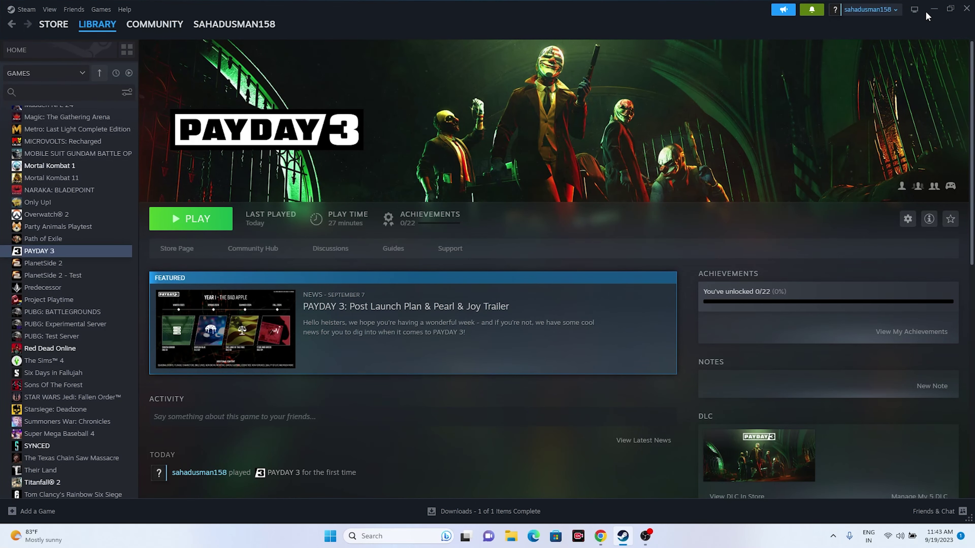
click(933, 9)
click(408, 536)
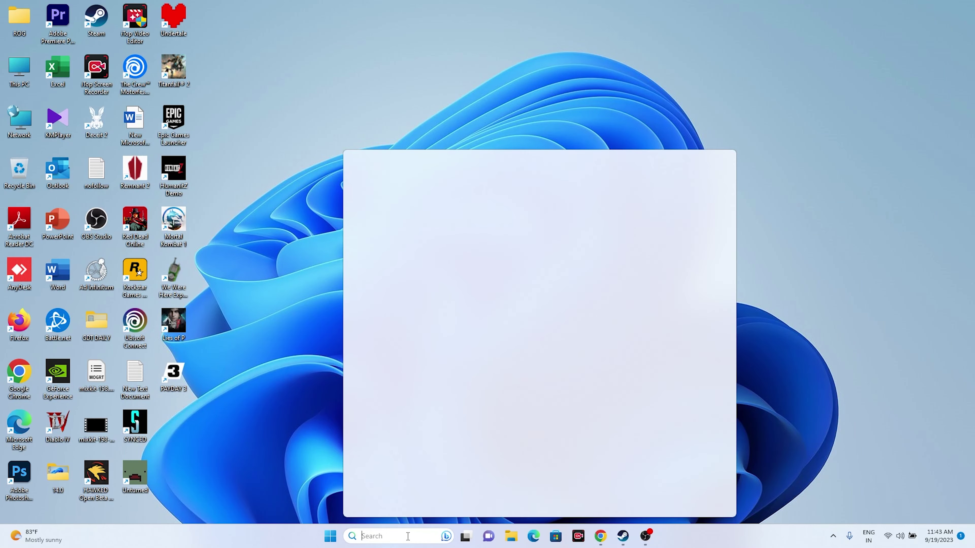
click(454, 217)
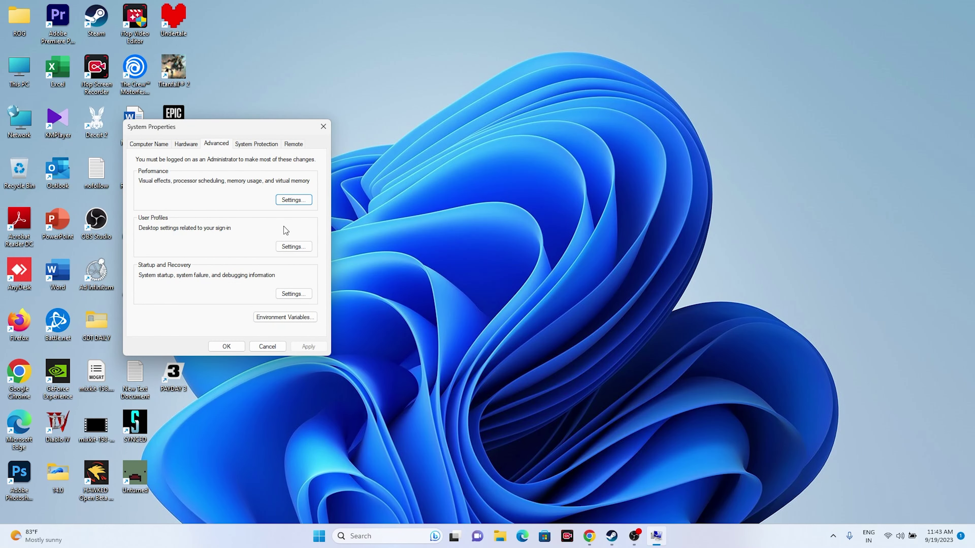
click(293, 200)
click(197, 184)
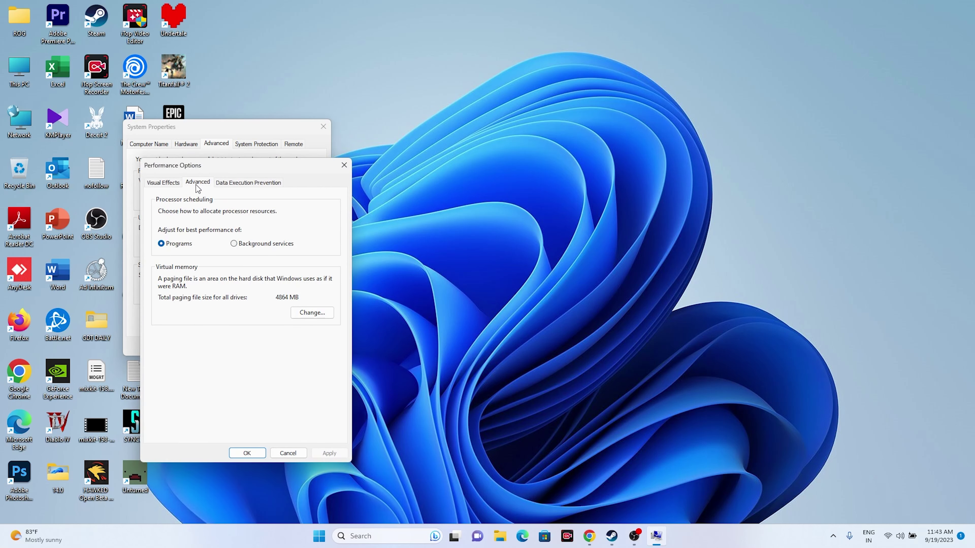
click(310, 314)
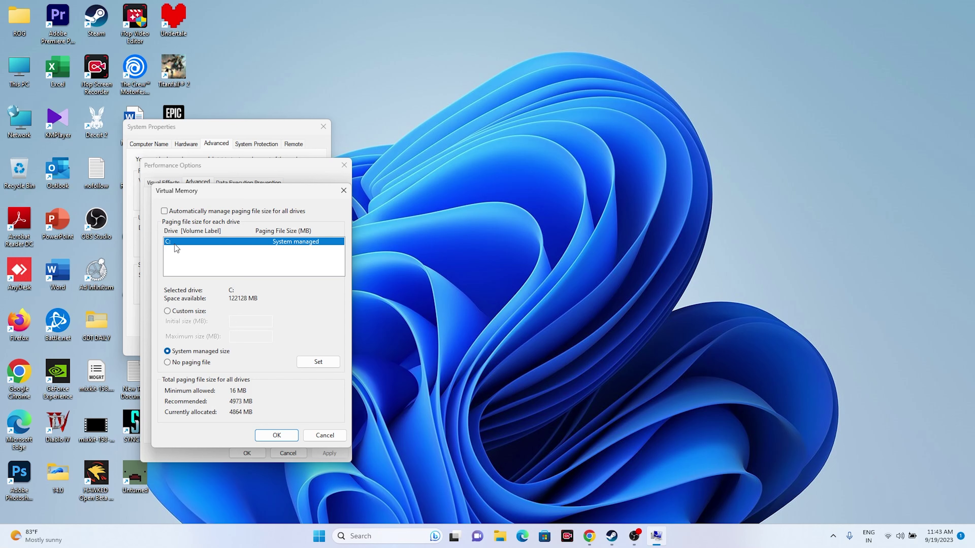
Select a custom paging file size for drive C: and start editing its initial size
click(169, 313)
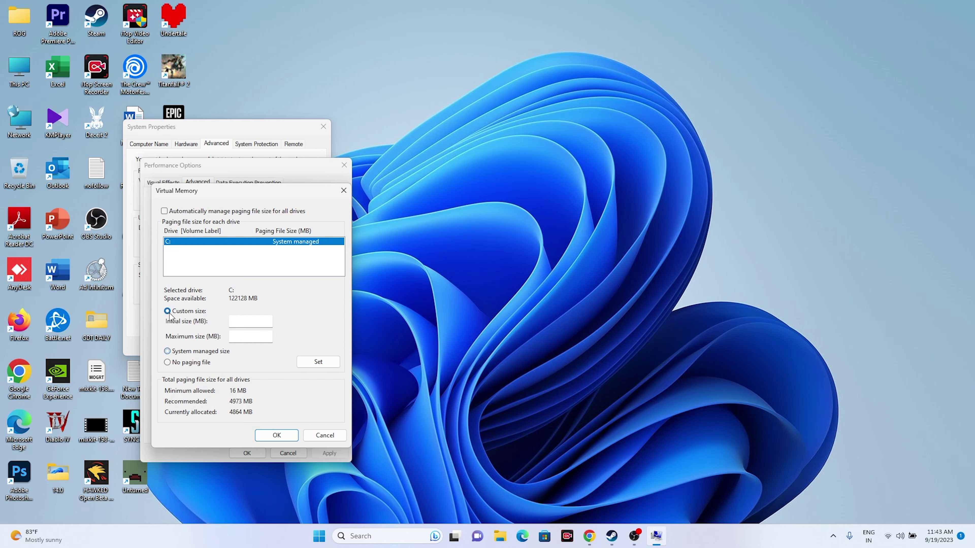
click(243, 319)
click(250, 325)
Open Calculator and multiply 32 by 1024 to convert the RAM size to megabytes
click(388, 536)
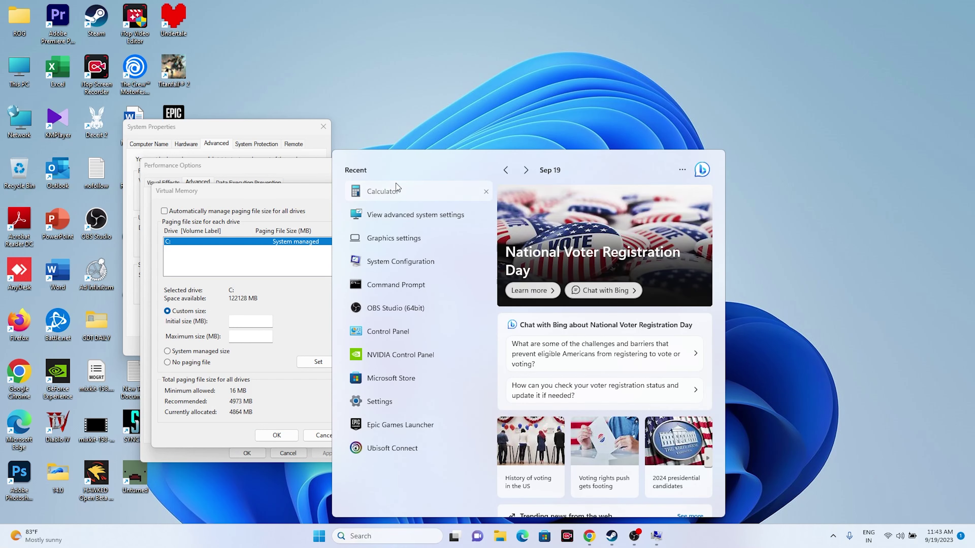
click(395, 192)
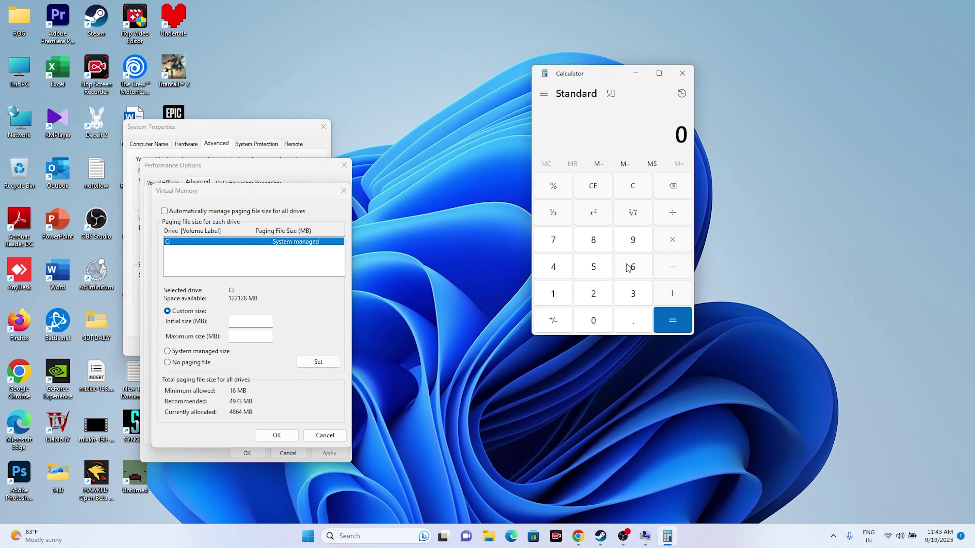
click(632, 295)
click(596, 297)
click(671, 248)
click(567, 294)
click(587, 317)
click(591, 293)
click(563, 272)
click(672, 320)
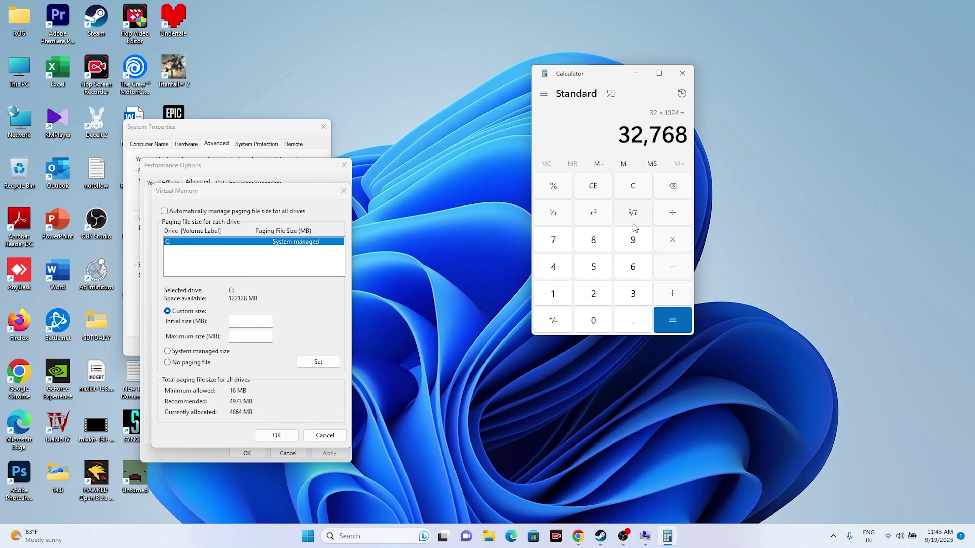
Multiply the calculated RAM size by 1.5 to get the initial paging file size
click(671, 241)
click(566, 293)
click(632, 319)
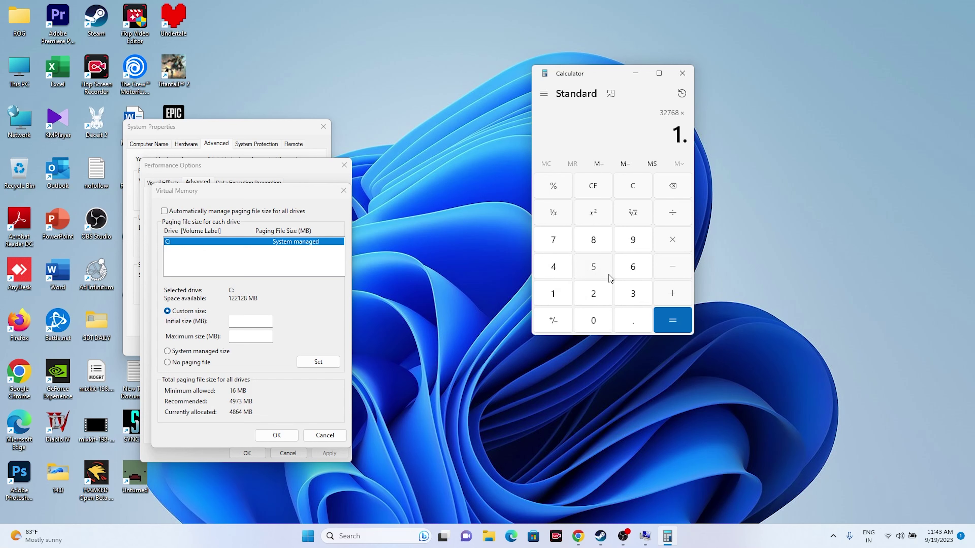
click(609, 275)
click(667, 319)
Copy the calculated result 49,152 into the paging file's initial size (MB)
drag(627, 134, 693, 137)
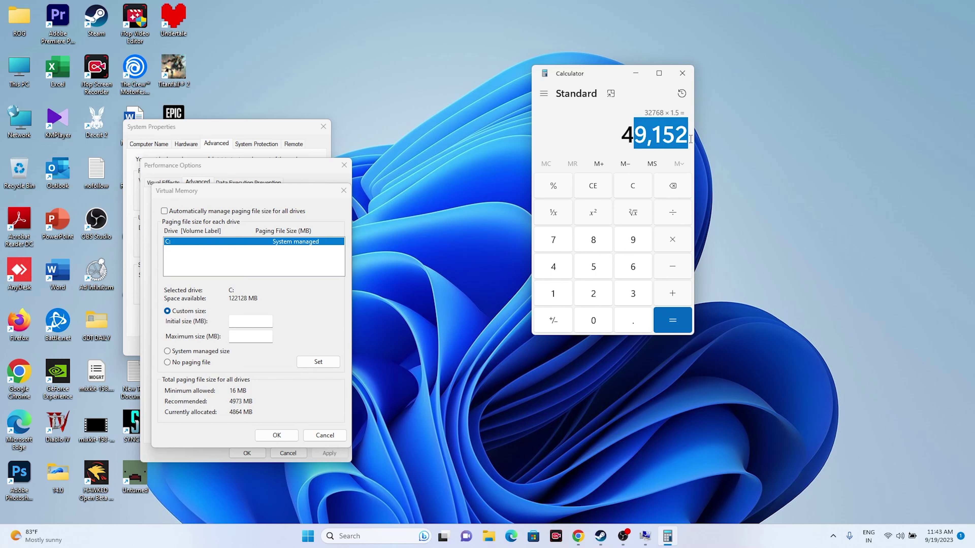
double_click(693, 137)
right_click(684, 135)
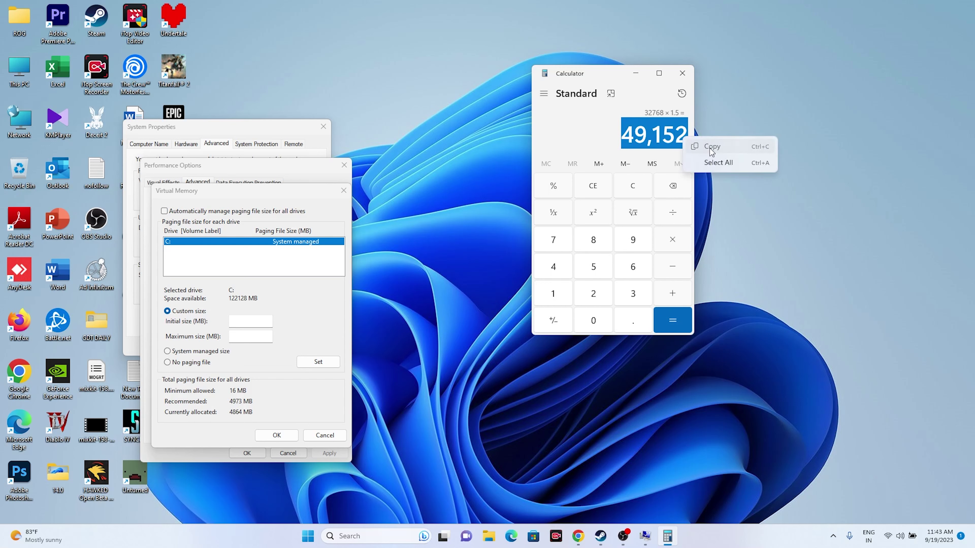
click(707, 145)
right_click(261, 321)
click(279, 361)
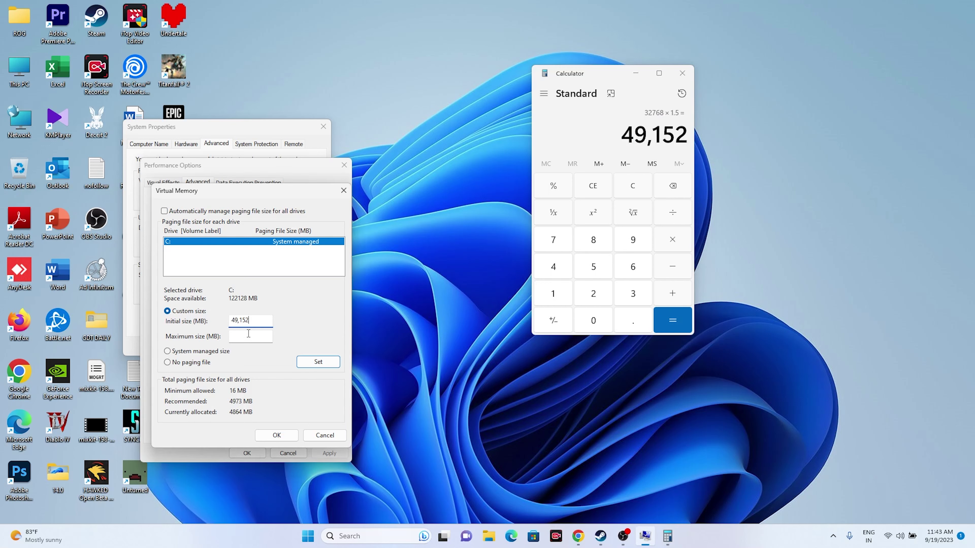
Clear the calculator and compute 32 × 1024 × 3 for the maximum paging file size
click(613, 186)
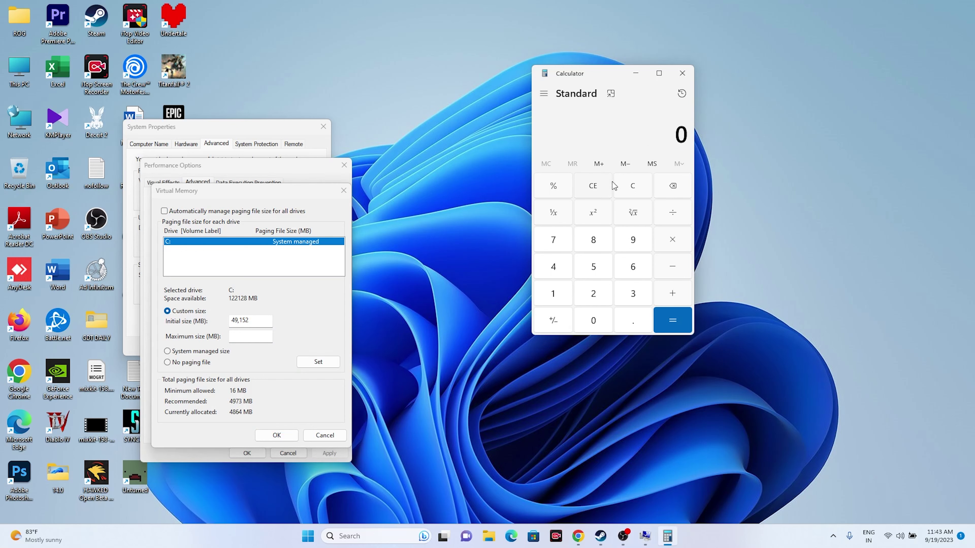
click(635, 298)
click(605, 299)
click(674, 242)
click(553, 294)
click(593, 320)
click(593, 293)
click(553, 267)
click(672, 321)
click(674, 246)
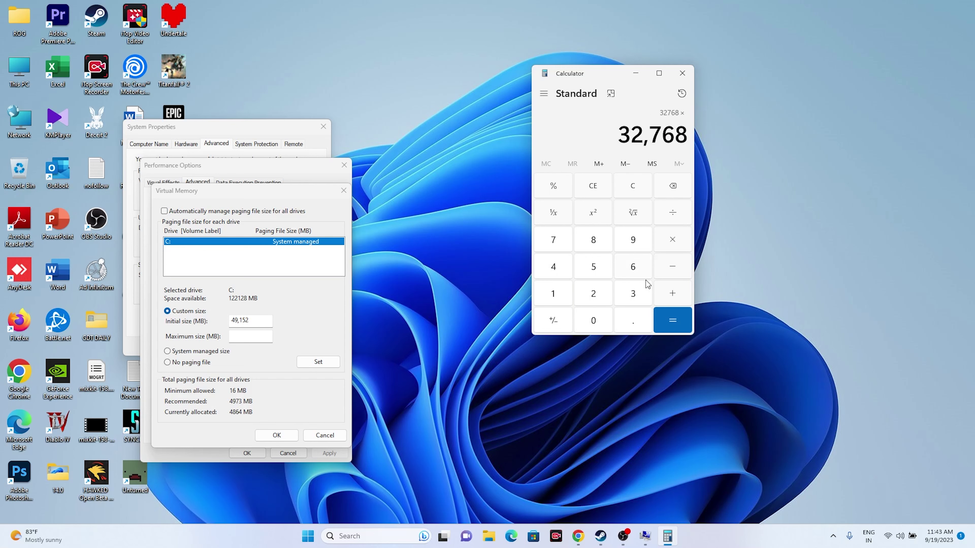
click(640, 292)
click(671, 320)
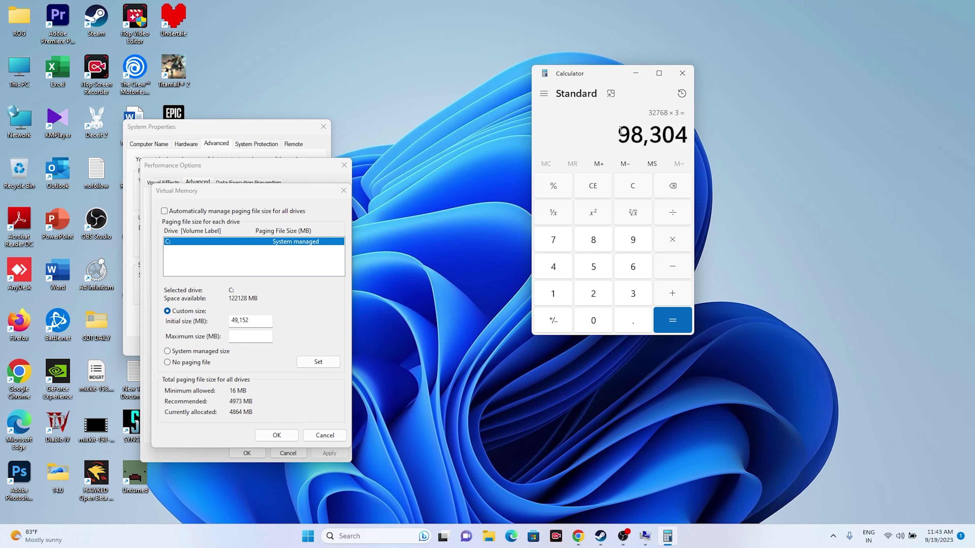
Copy the calculated result 98,304 into the paging file's maximum size (MB)
drag(620, 130, 684, 135)
right_click(678, 135)
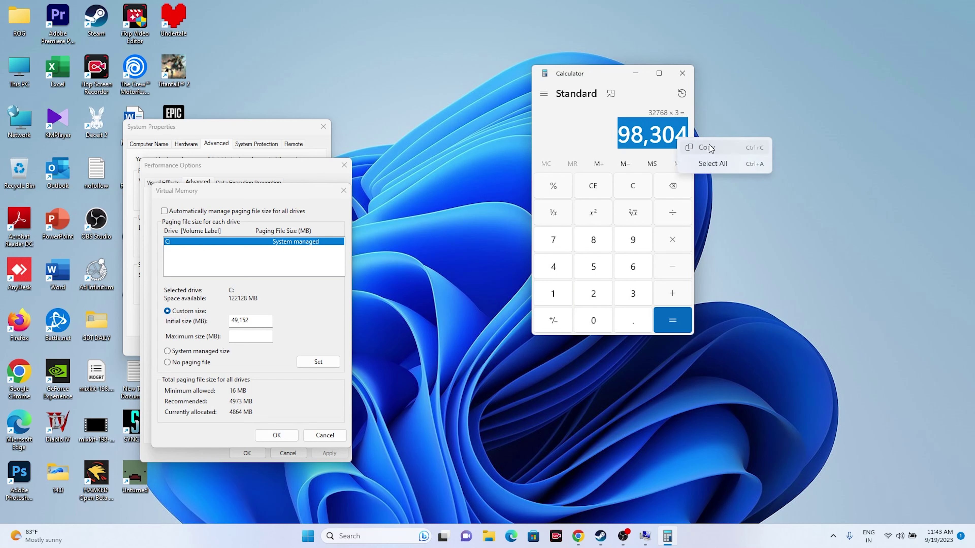
click(702, 148)
click(249, 338)
right_click(249, 338)
click(261, 384)
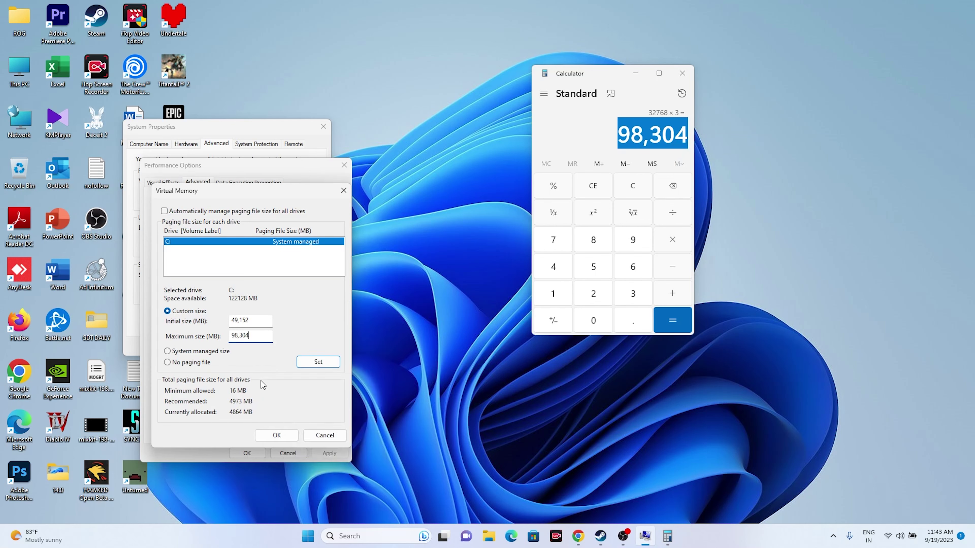
Confirm the virtual memory and performance settings, and close System Properties and Calculator
click(276, 435)
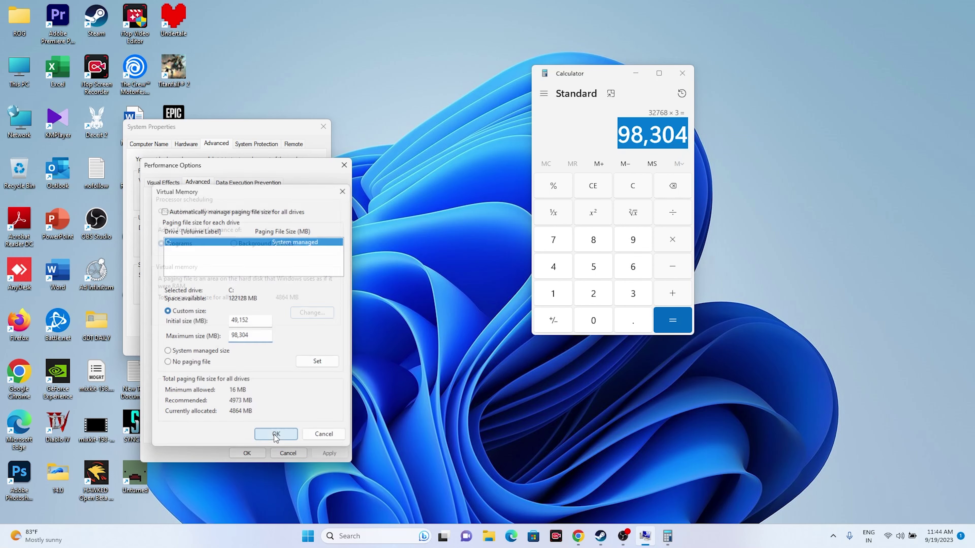
click(246, 453)
click(323, 126)
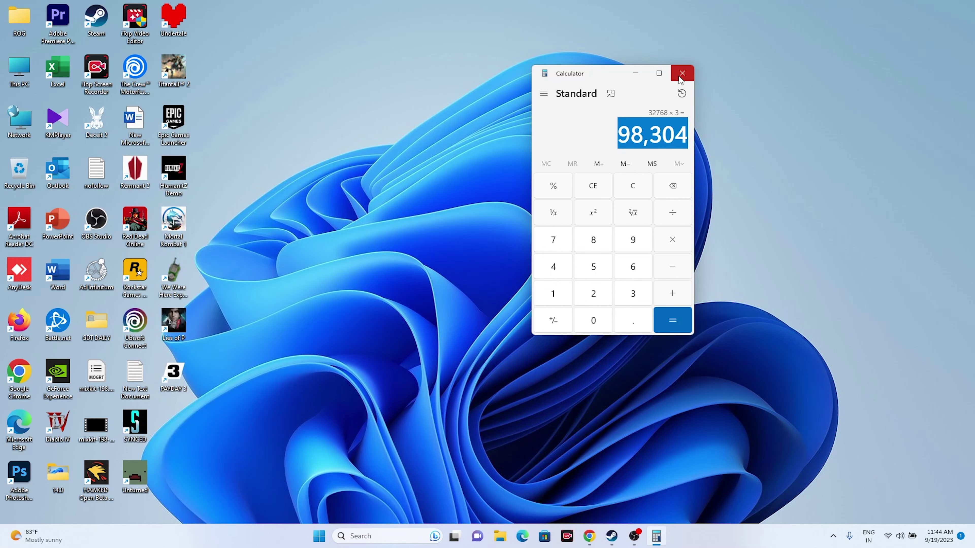
click(682, 73)
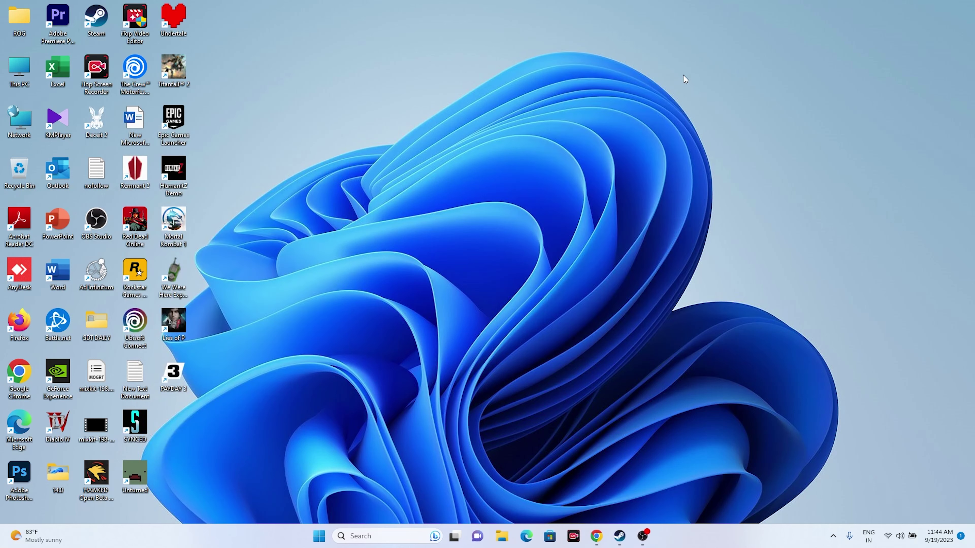
Switch to Chrome and look over the NVIDIA GeForce Drivers page and the AMD Drivers and Support page
click(622, 536)
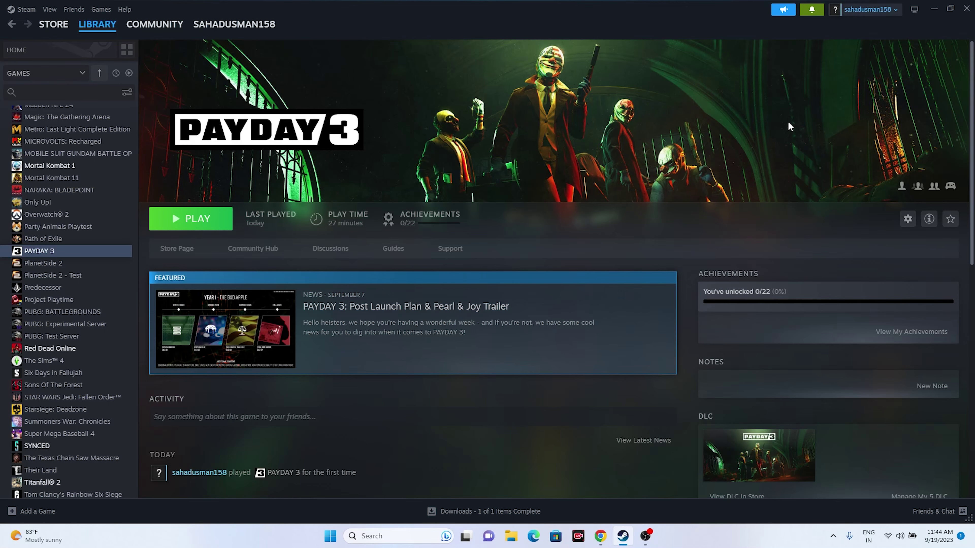
click(601, 536)
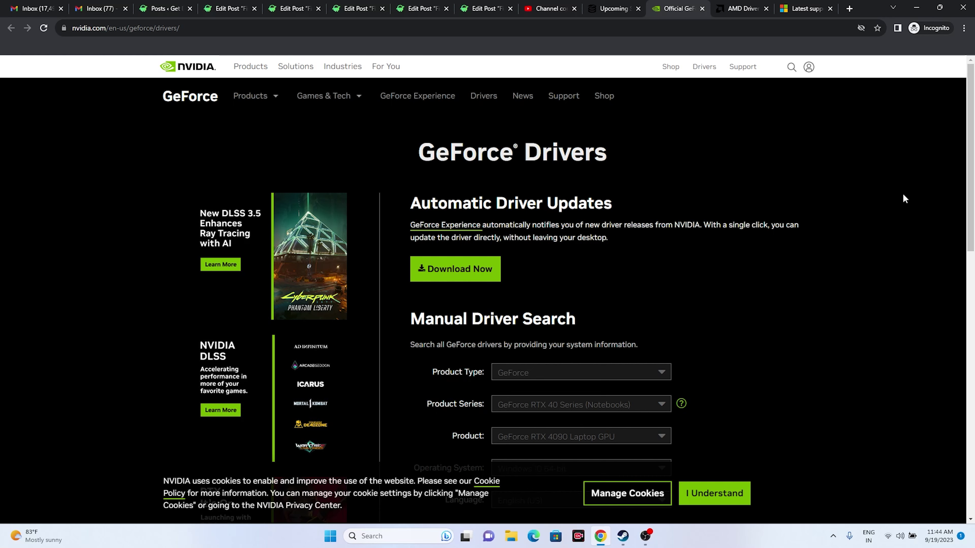
scroll(902, 193, down, 3)
scroll(903, 194, up, 3)
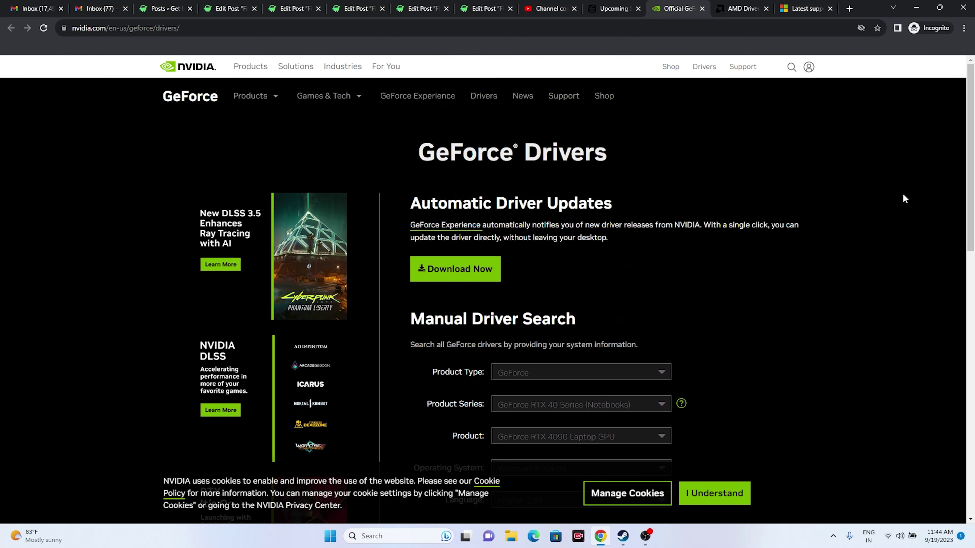
click(751, 4)
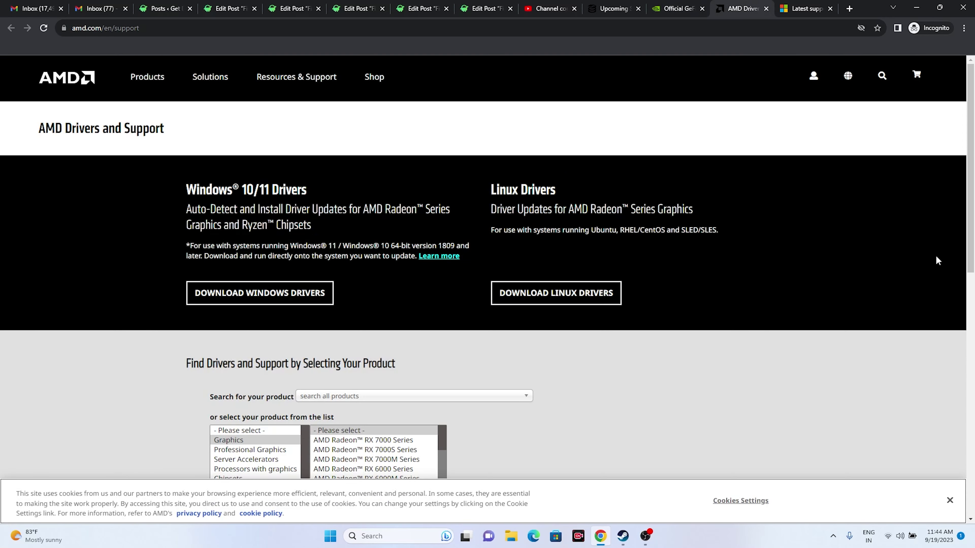
click(667, 4)
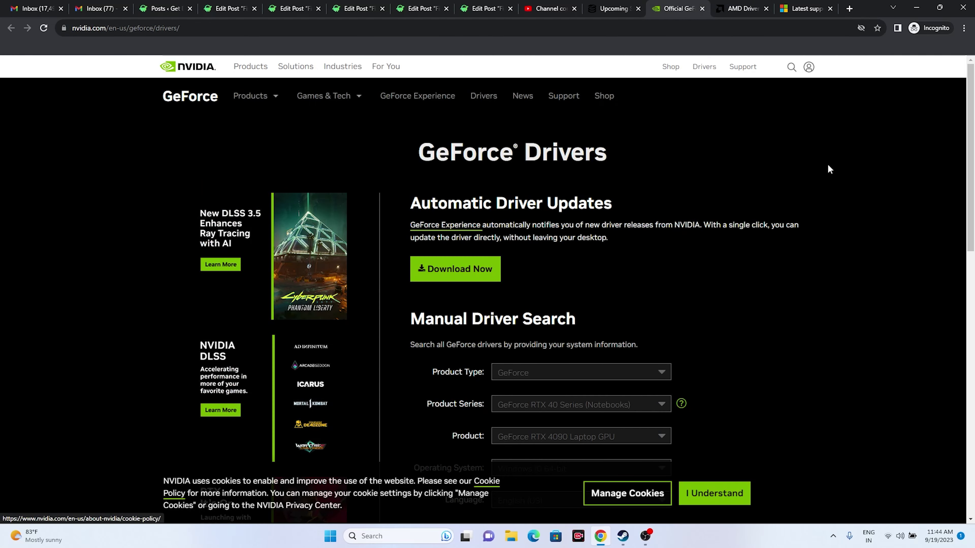
In NVIDIA's manual driver search, keep GeForce, GeForce RTX 40 Series (Notebooks) and GeForce RTX 4090 Laptop GPU as the product selection
scroll(828, 165, down, 4)
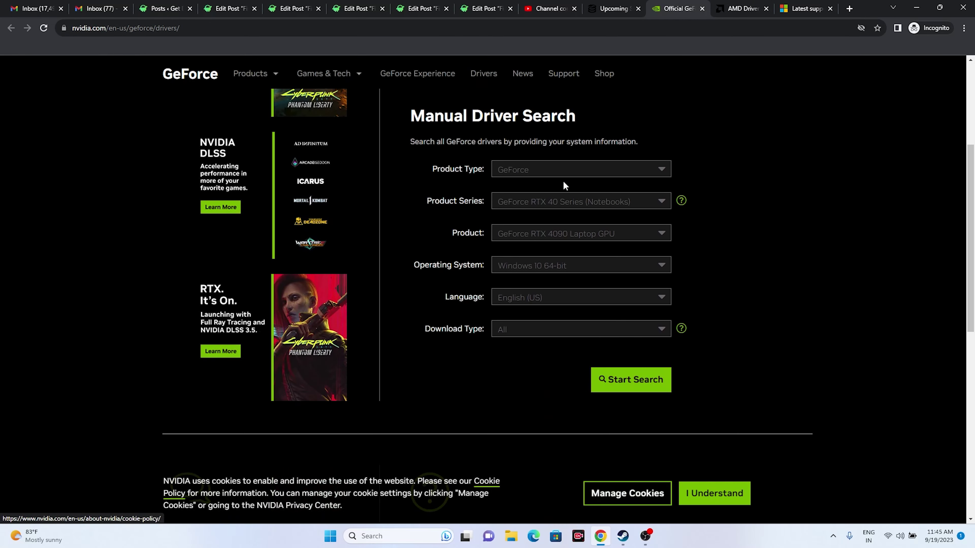
click(547, 177)
click(548, 181)
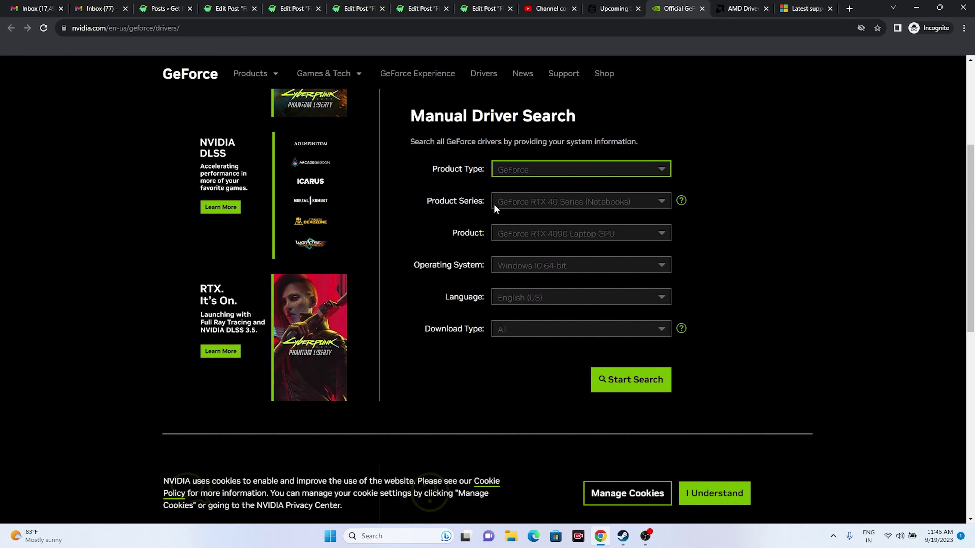
click(496, 207)
click(543, 205)
click(537, 233)
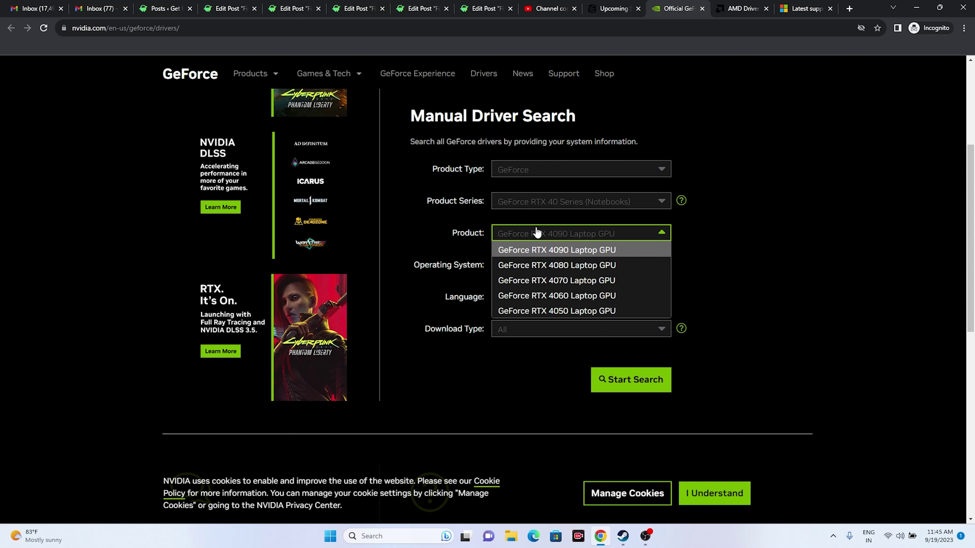
click(536, 233)
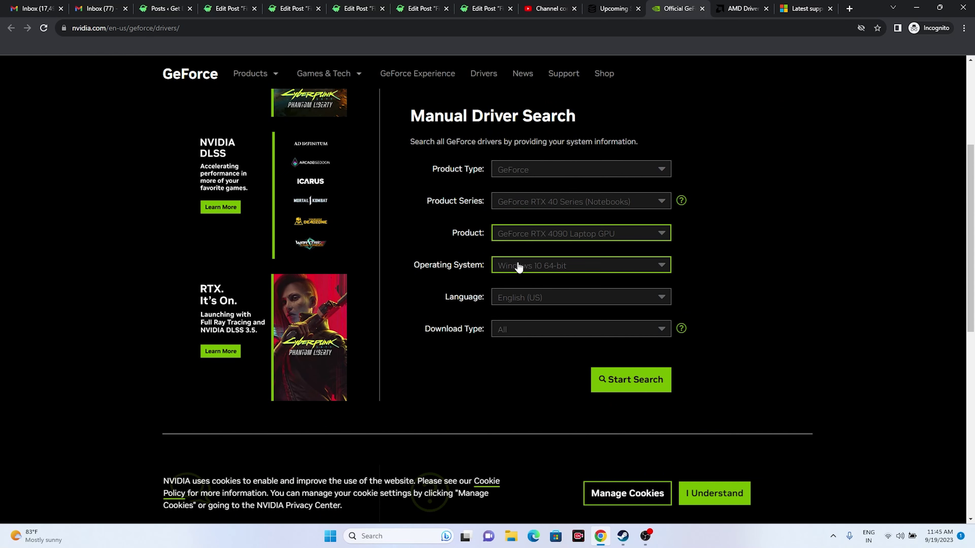
Set the driver search's operating system to Windows 11, decline push notifications and start the search
click(537, 268)
click(538, 298)
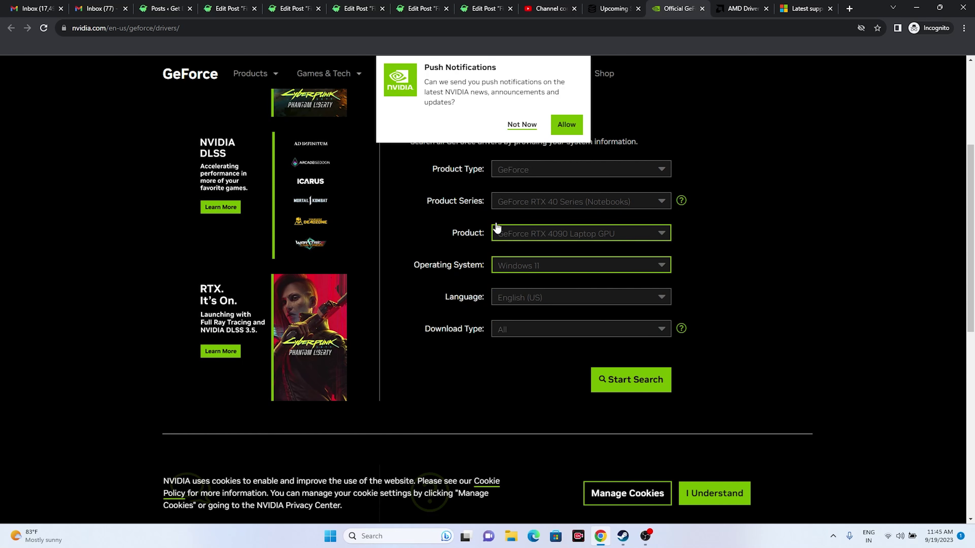
click(522, 125)
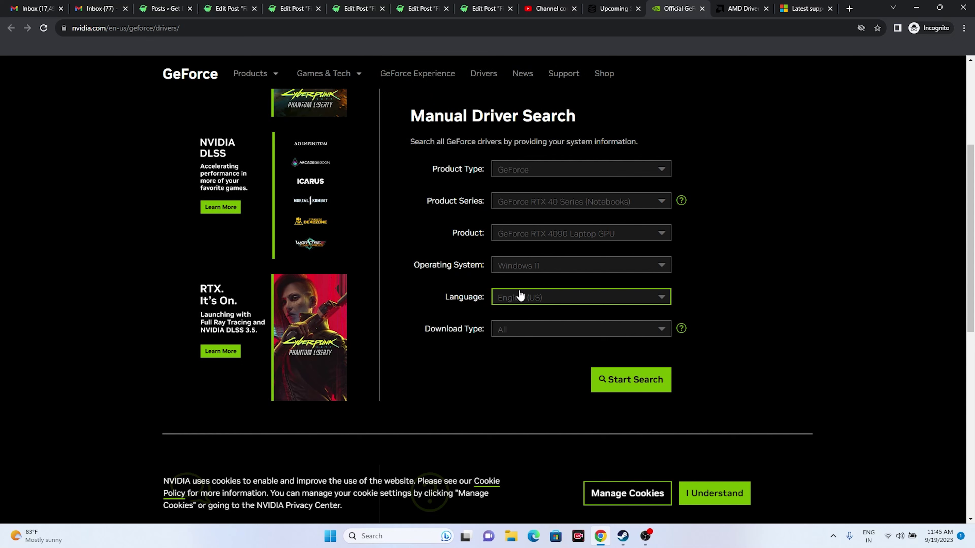
click(632, 380)
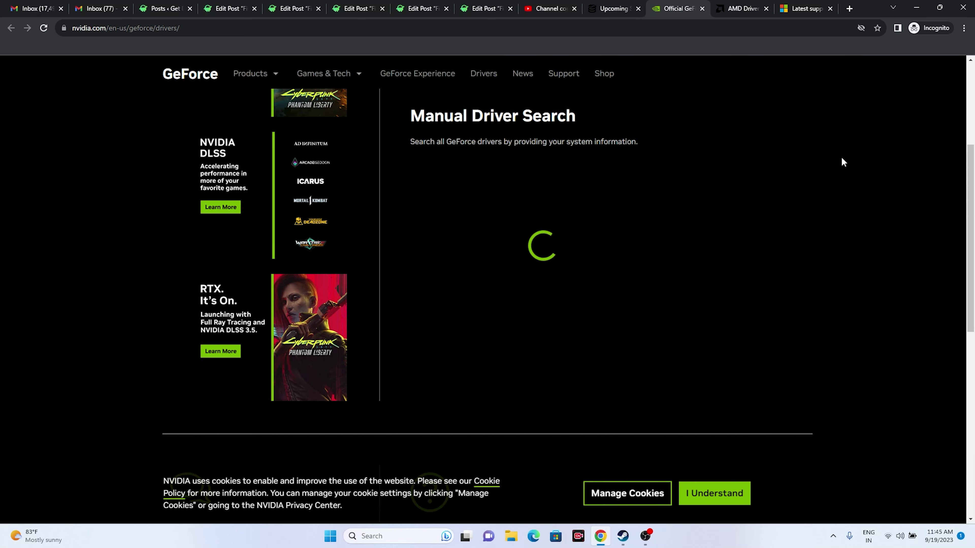
Examine the name and version of the newest GeForce Game Ready Driver in the driver results
scroll(842, 154, down, 3)
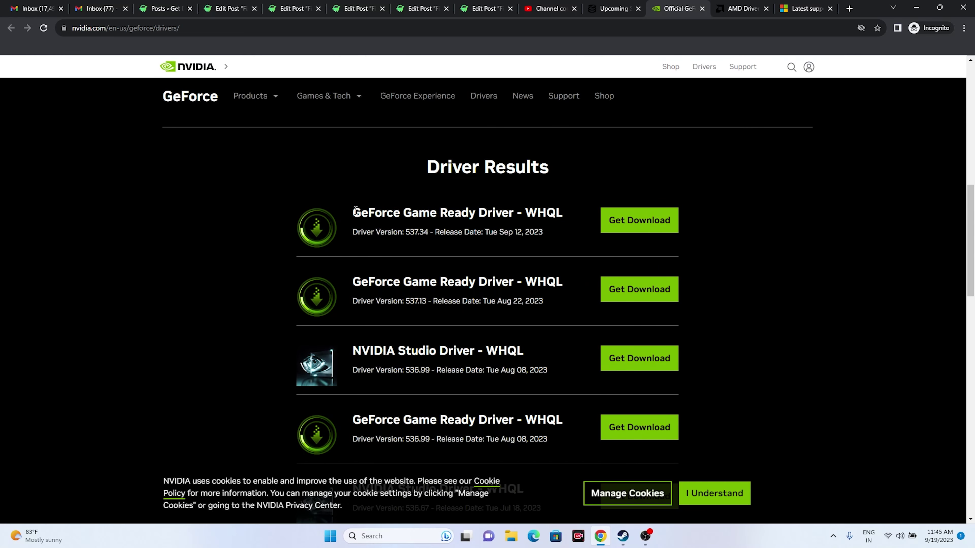
drag(353, 212, 567, 213)
click(439, 256)
drag(406, 233, 428, 233)
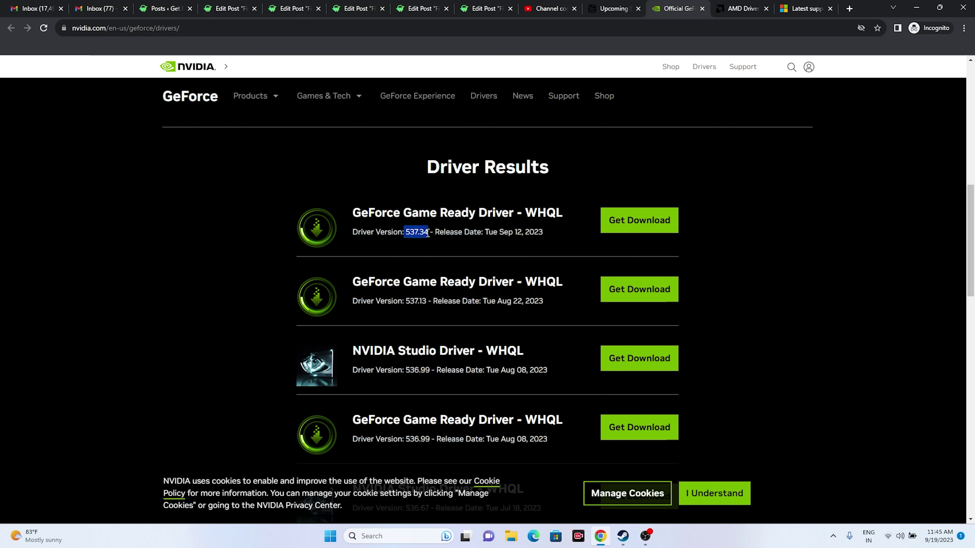
Examine the release date of the newest GeForce Game Ready Driver in the driver results
click(495, 239)
drag(497, 233, 521, 233)
triple_click(542, 232)
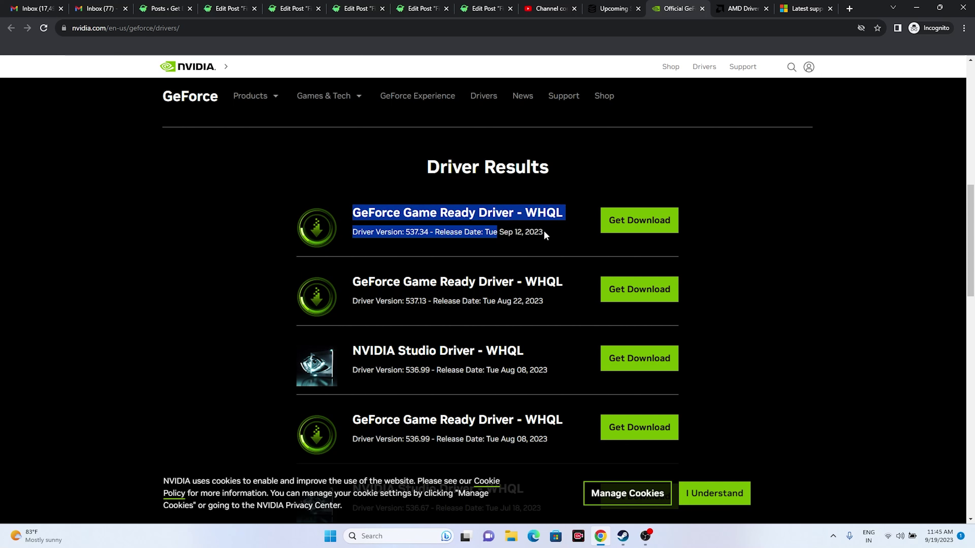
triple_click(544, 230)
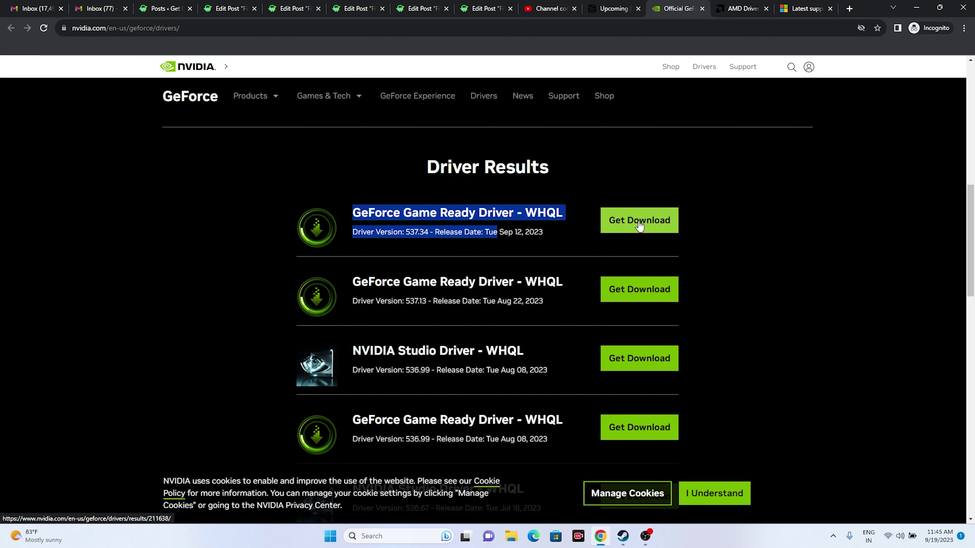
On AMD's support page, look up drivers for Graphics, AMD Radeon RX 7000 Series, RX 7900 Series, AMD Radeon RX 7900 XT
click(743, 8)
scroll(405, 277, down, 4)
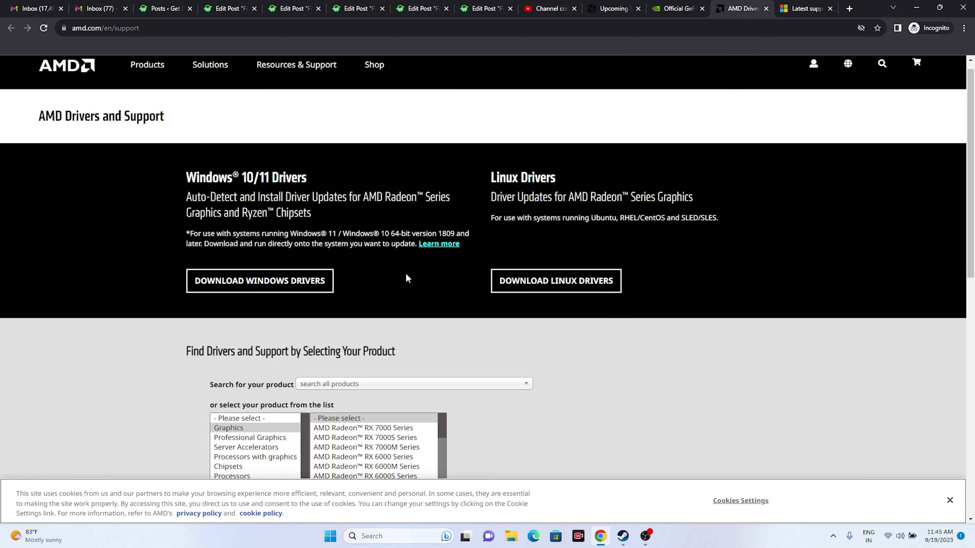
click(341, 291)
click(481, 291)
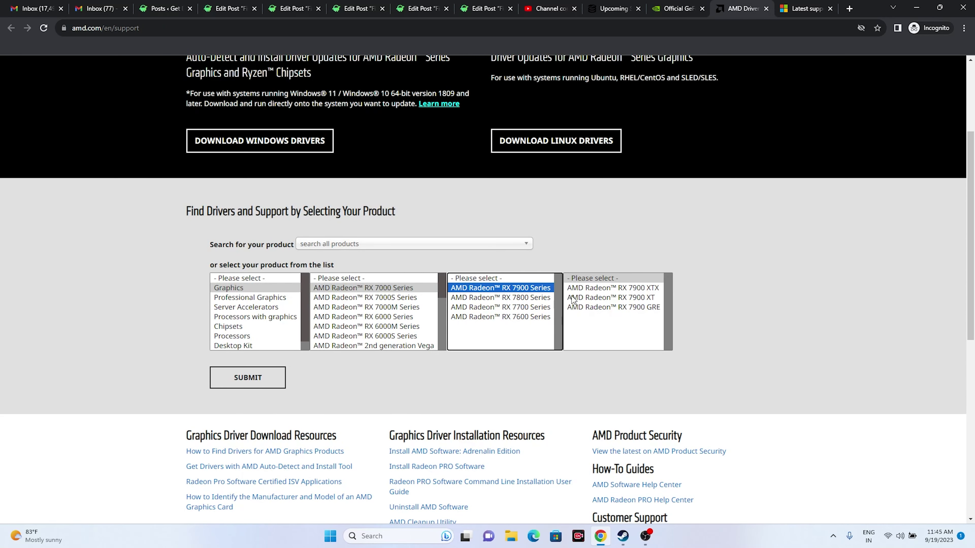
click(645, 297)
click(255, 380)
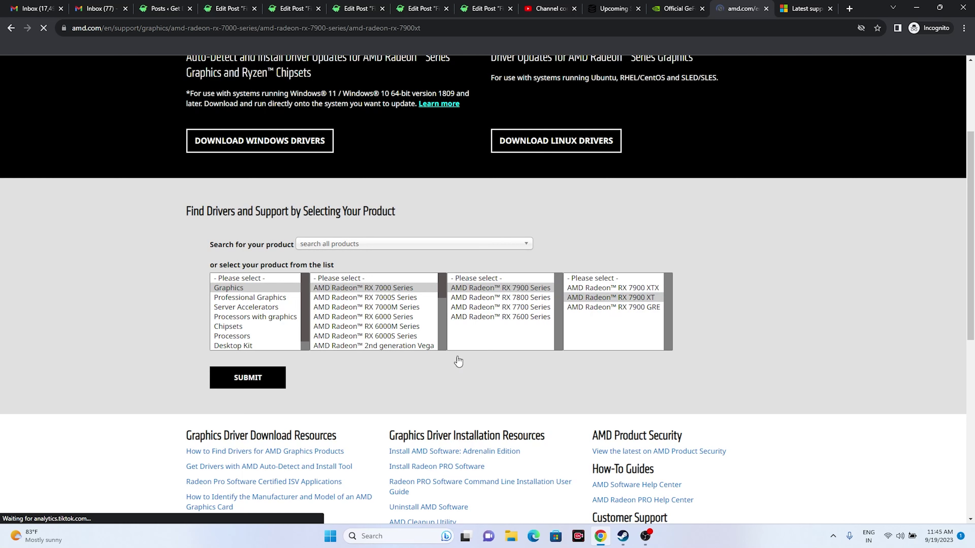
scroll(193, 274, down, 3)
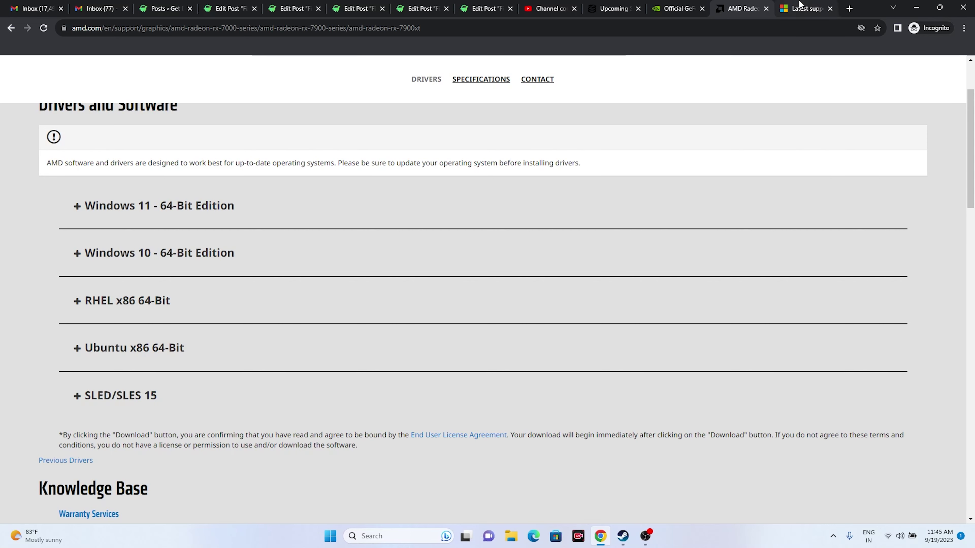
Examine Microsoft's Visual C++ Redistributable downloads article, including the X86 and X64 links for Visual Studio 2015, 2017, 2019 and 2022
click(804, 8)
drag(482, 192, 266, 154)
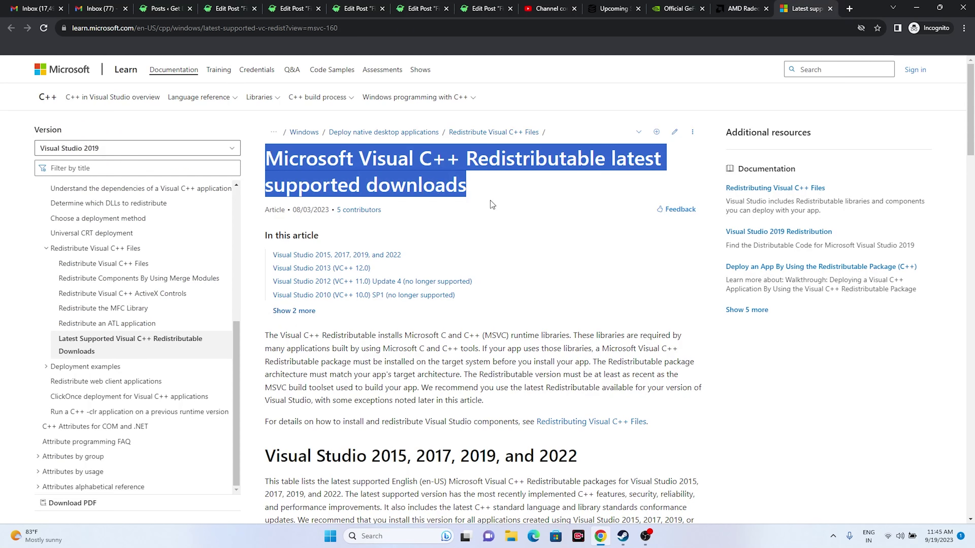
click(342, 179)
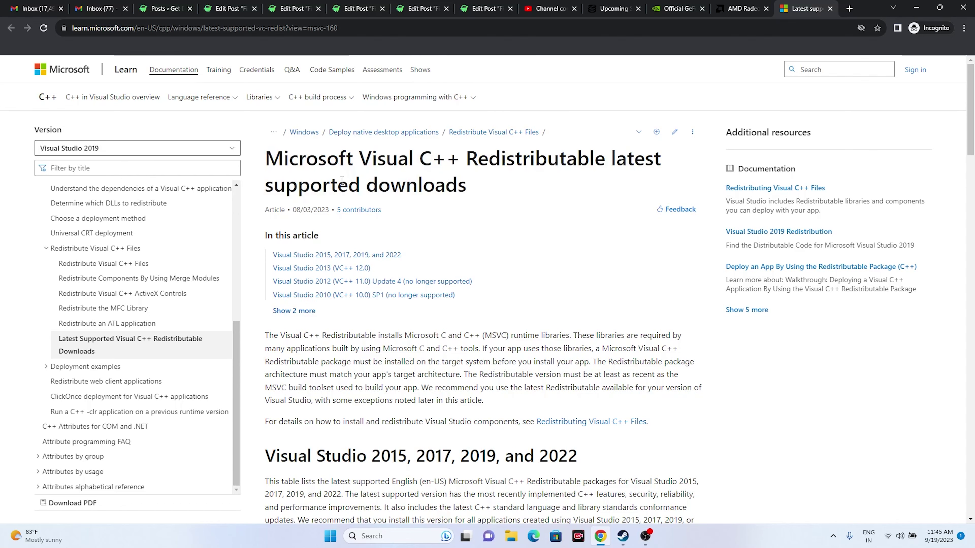
scroll(587, 219, down, 6)
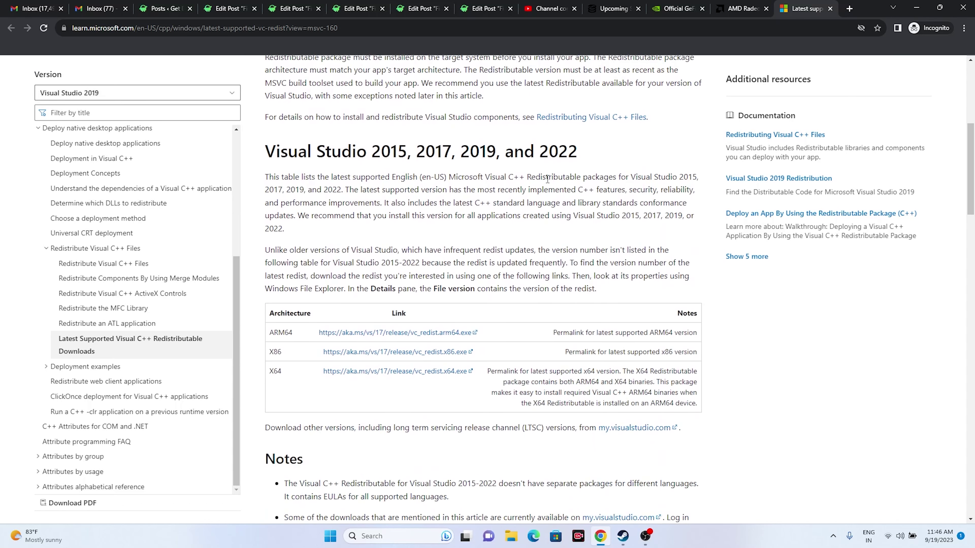
scroll(548, 178, down, 2)
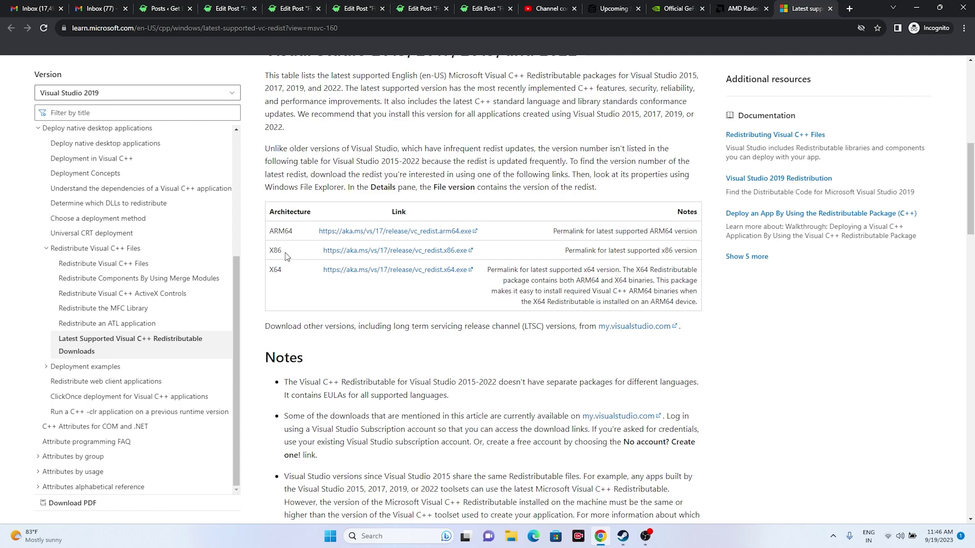
drag(284, 253, 271, 255)
Switch to Steam and look over the management options for PAYDAY 3, including Uninstall
click(916, 8)
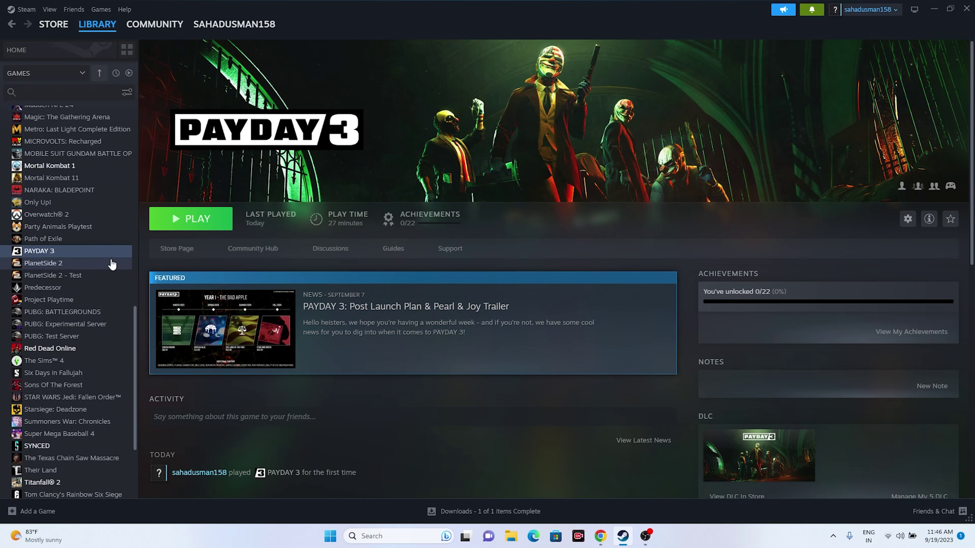
right_click(94, 254)
mouse_move(153, 323)
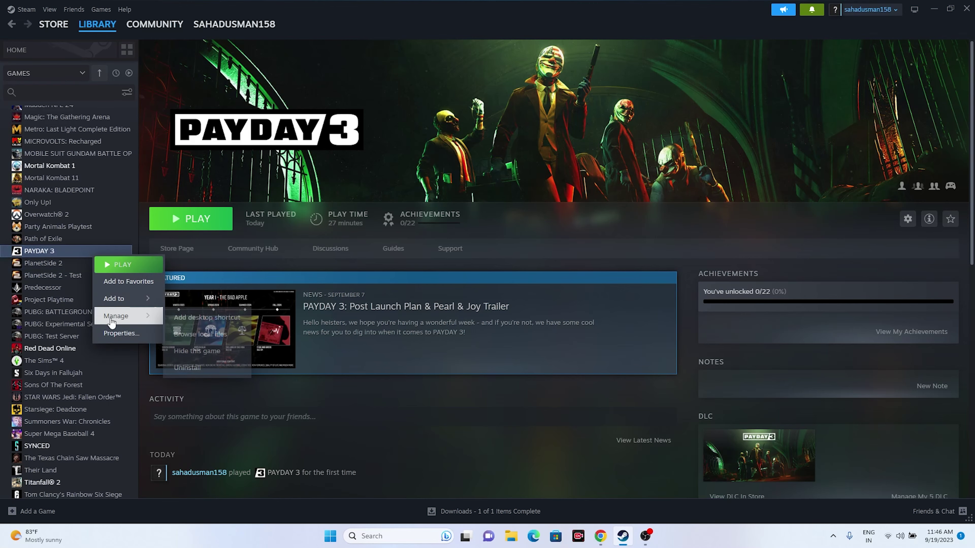
click(234, 368)
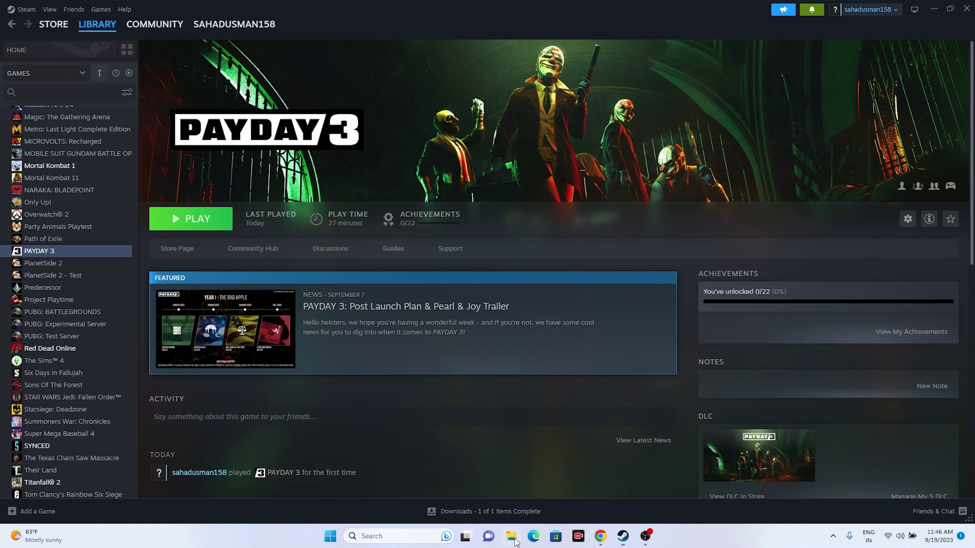
Check the computer's drives and free disk space under This PC in File Explorer, and close the window
key(super+e)
click(54, 341)
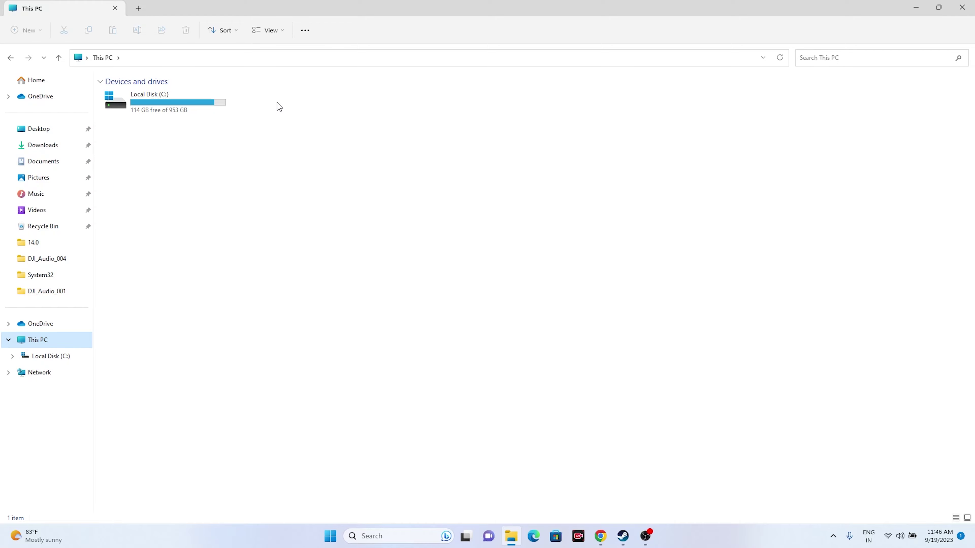
click(962, 7)
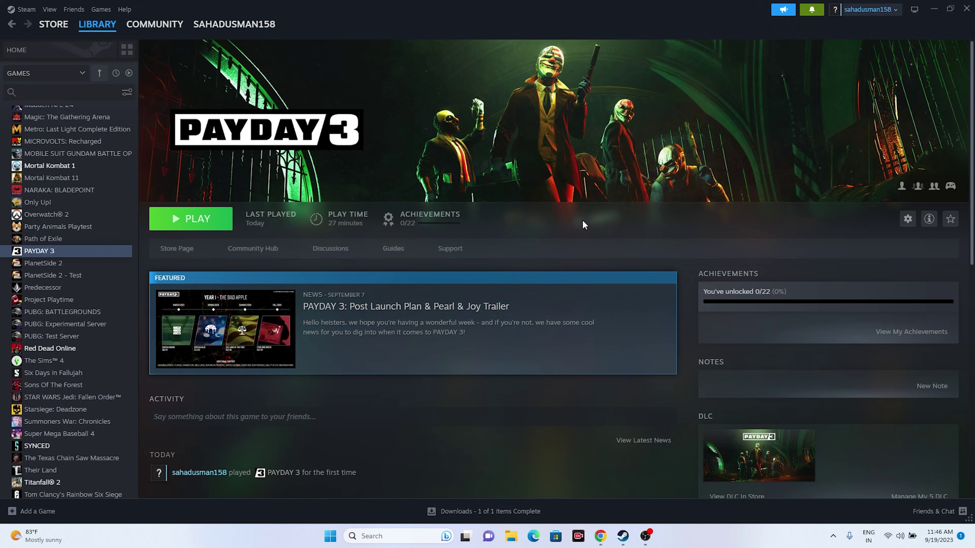
Verify the integrity of PAYDAY 3's installed files from its Steam properties, and close the properties when the check is done
right_click(67, 253)
click(83, 330)
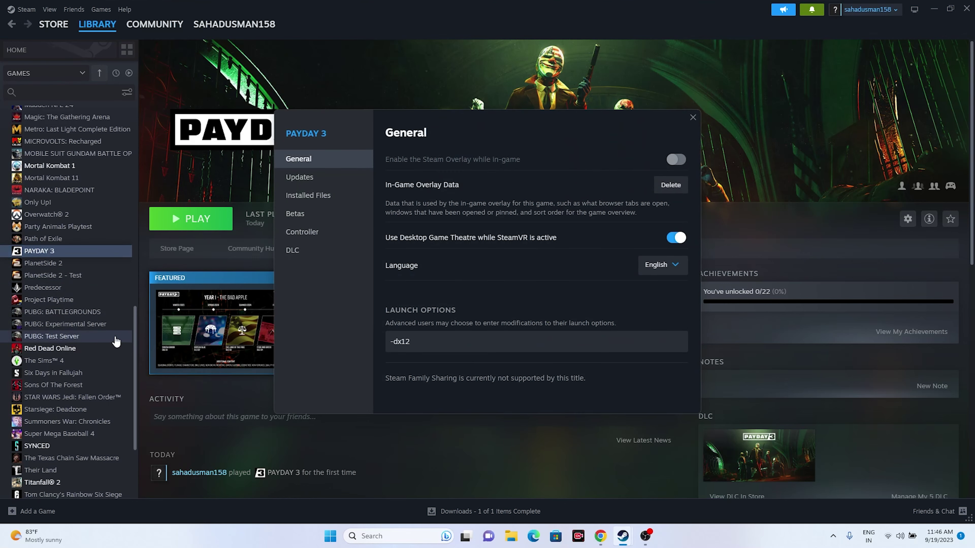
click(315, 197)
click(647, 232)
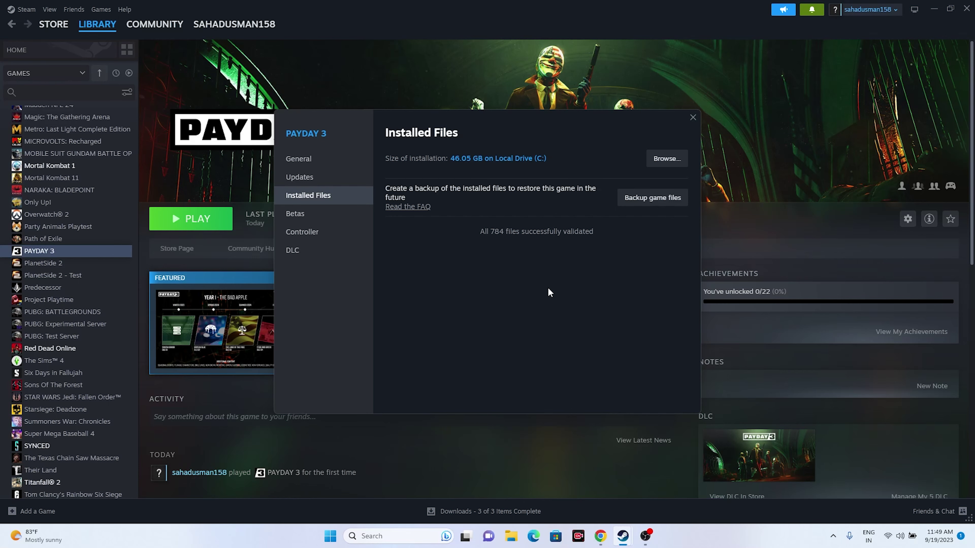
click(692, 118)
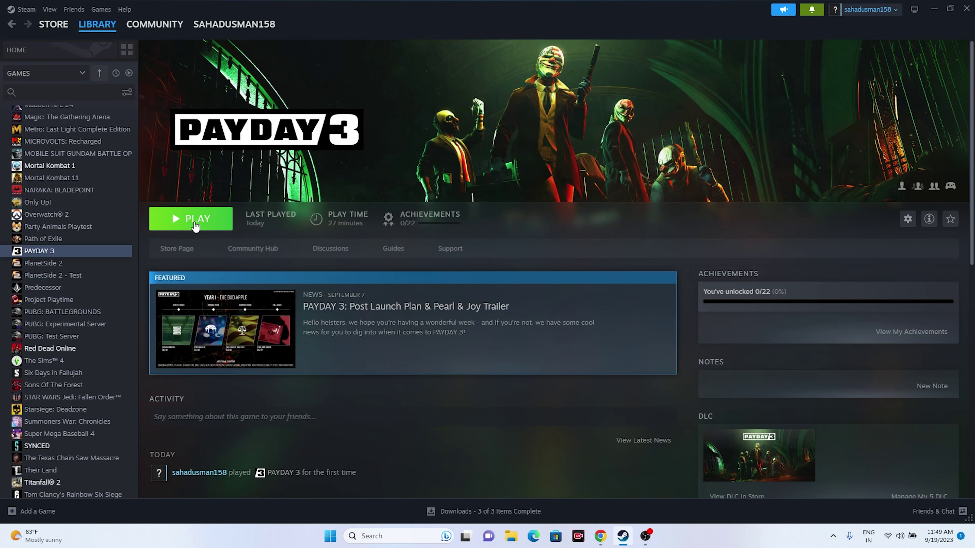